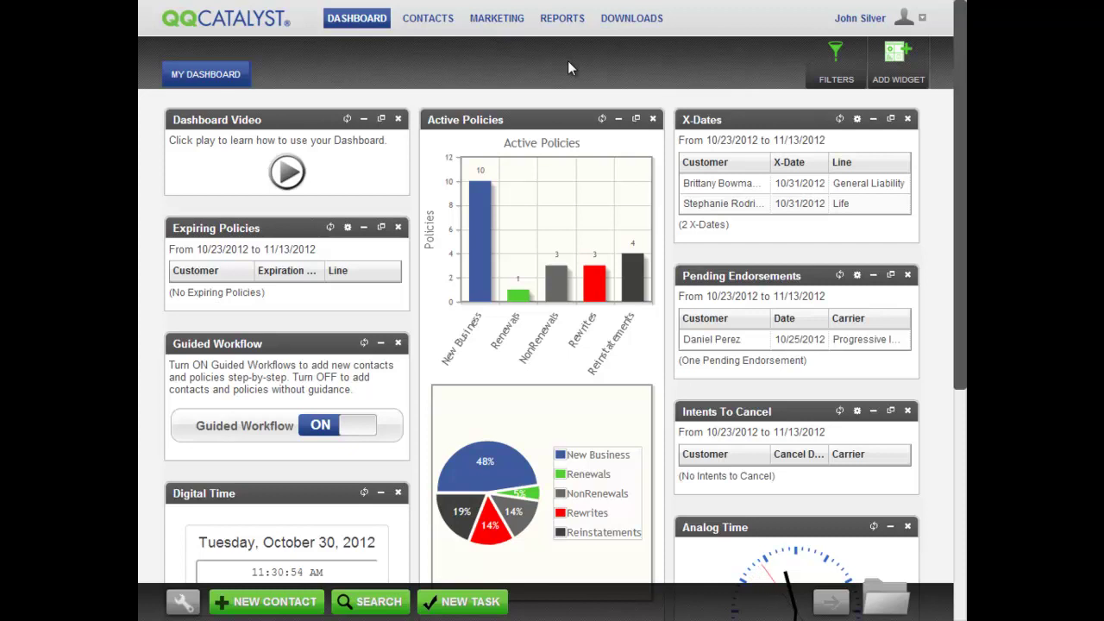
- Go to the report library and start creating a new custom report
{"action": "left_click", "coordinate": [561, 26]}
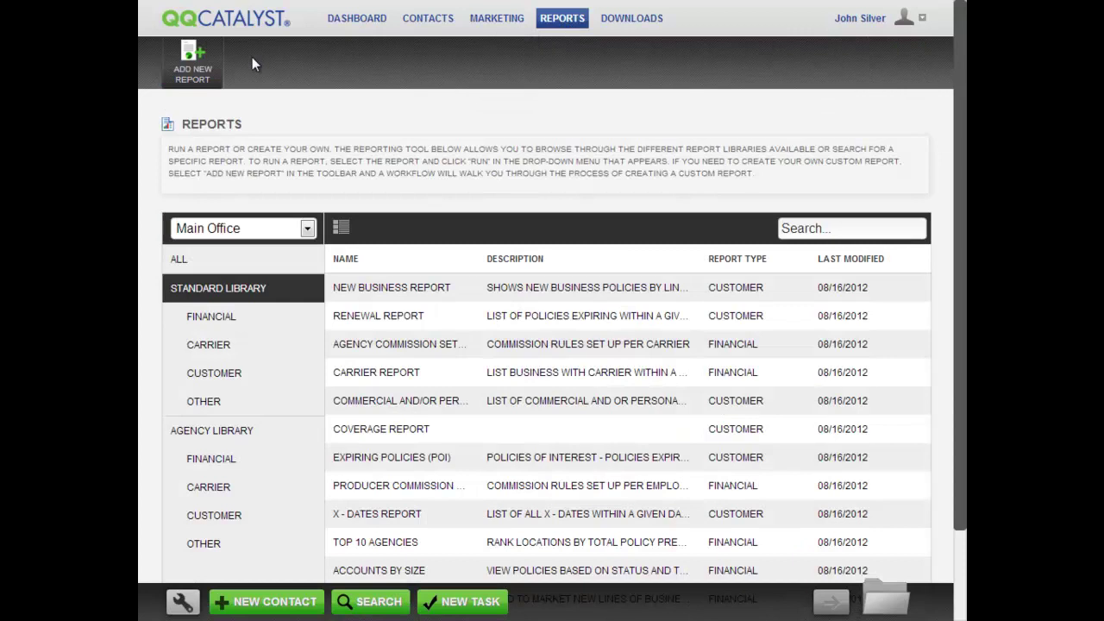
{"action": "left_click", "coordinate": [207, 77]}
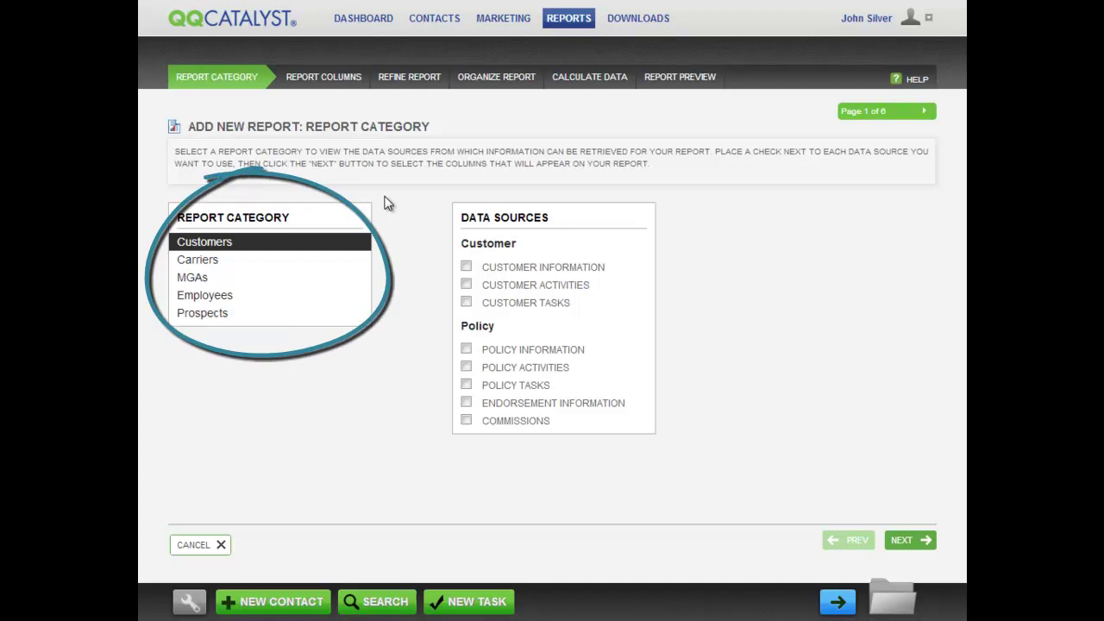
- Review the data sources offered for the Carriers, MGAs, Employees and Prospects report categories
{"action": "left_click", "coordinate": [218, 266]}
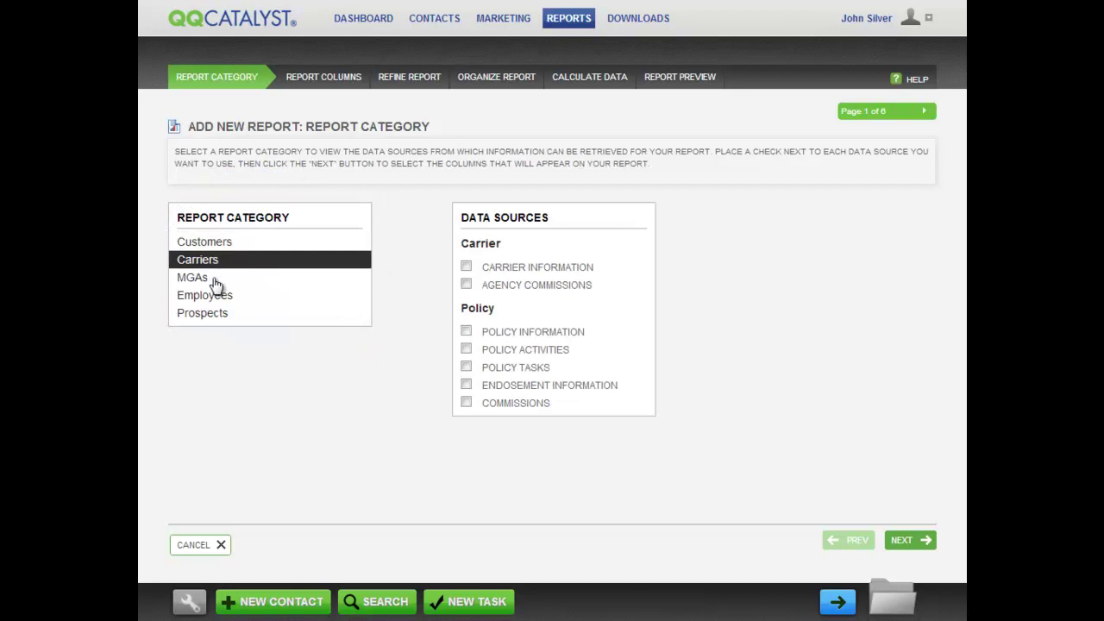
{"action": "left_click", "coordinate": [215, 281]}
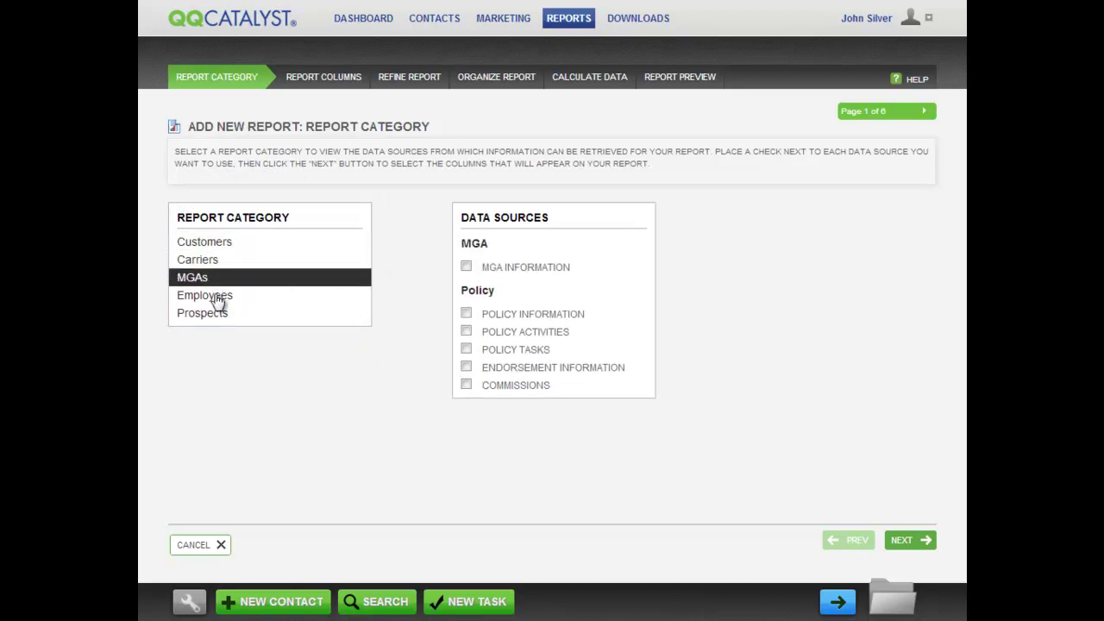
{"action": "left_click", "coordinate": [218, 302]}
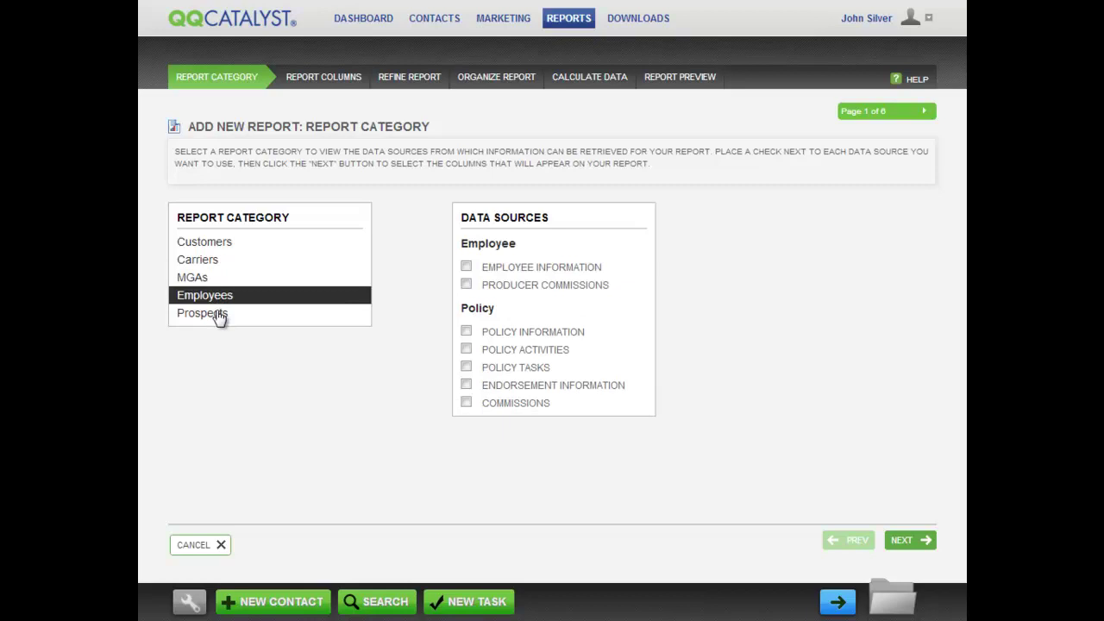
{"action": "left_click", "coordinate": [220, 316]}
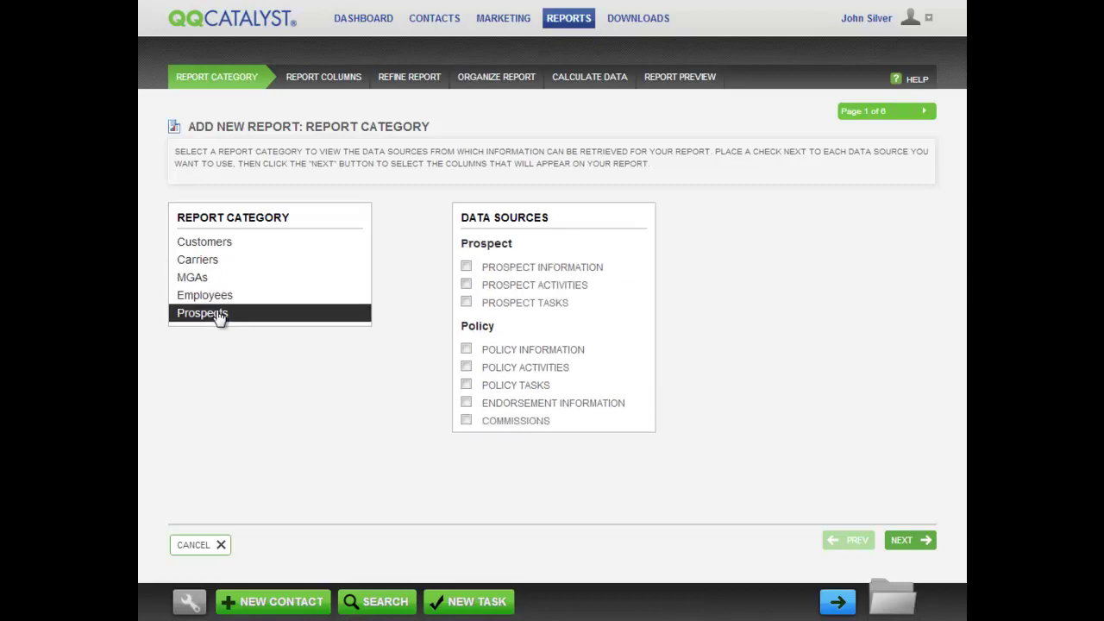
- Choose the Customers category with Customer Information and Policy Information as data sources, and continue to the report columns
{"action": "left_click", "coordinate": [223, 247]}
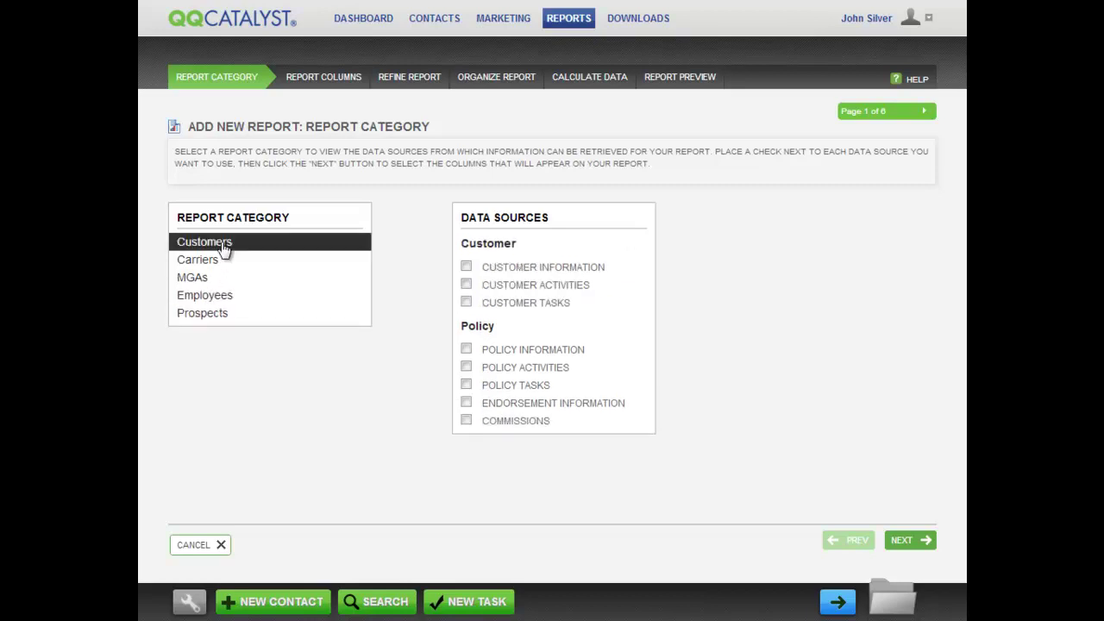
{"action": "left_click", "coordinate": [464, 269]}
{"action": "left_click", "coordinate": [468, 352]}
{"action": "left_click", "coordinate": [902, 541]}
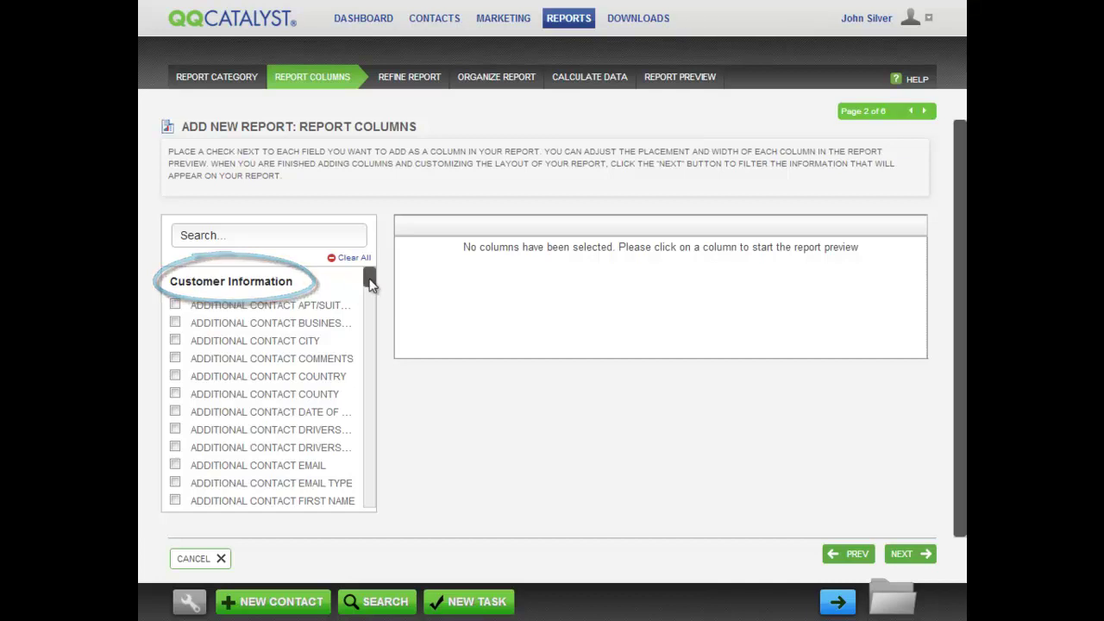
- Search the available fields for "name" and add Customer First Name and Customer Last Name as report columns
{"action": "left_click_drag", "start_coordinate": [370, 280], "coordinate": [343, 459]}
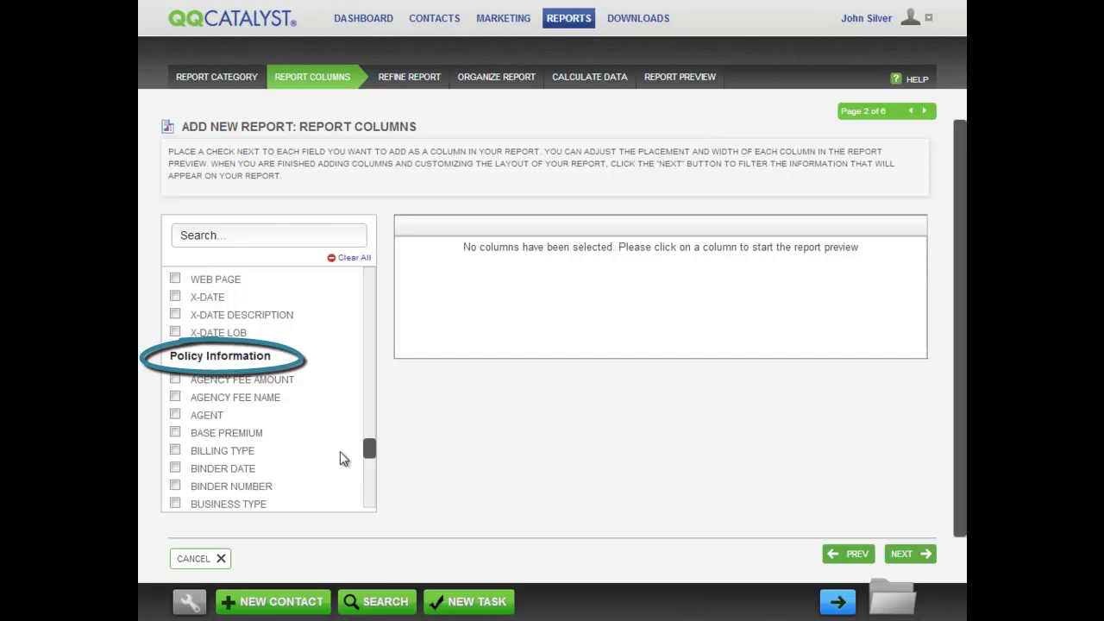
{"action": "left_click_drag", "start_coordinate": [339, 452], "coordinate": [212, 208]}
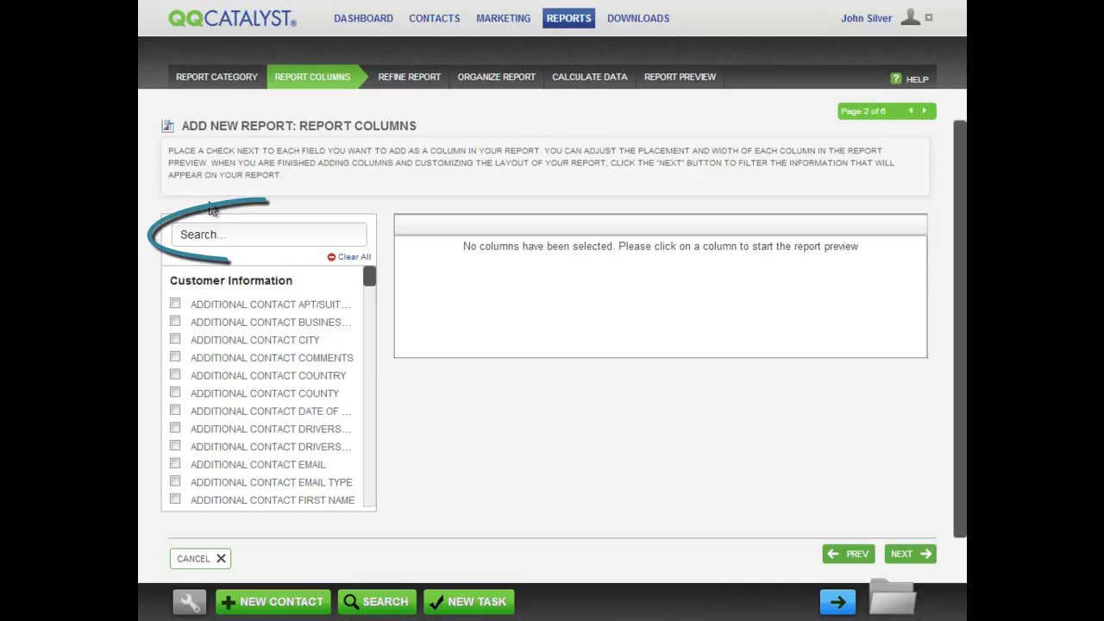
{"action": "left_click", "coordinate": [204, 236]}
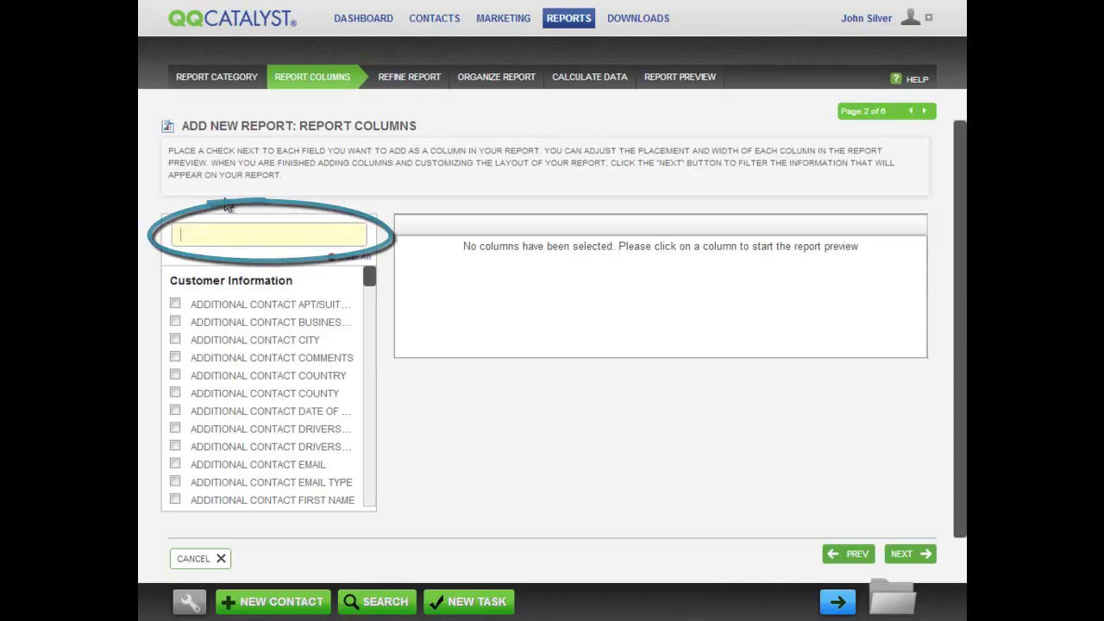
{"action": "type", "text": "n"}
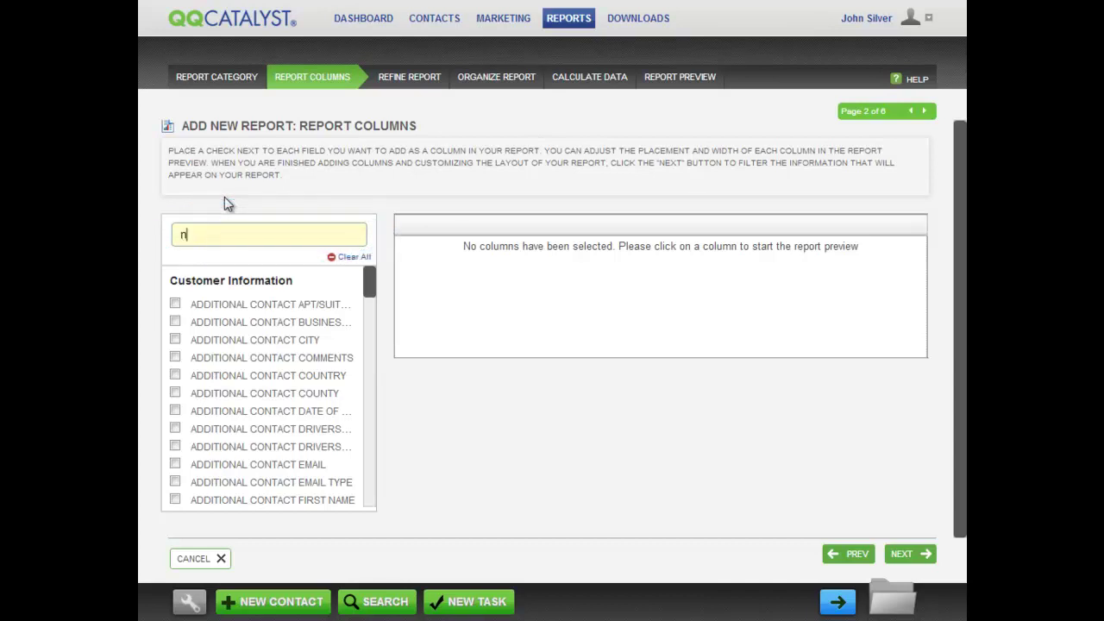
{"action": "type", "text": "ame"}
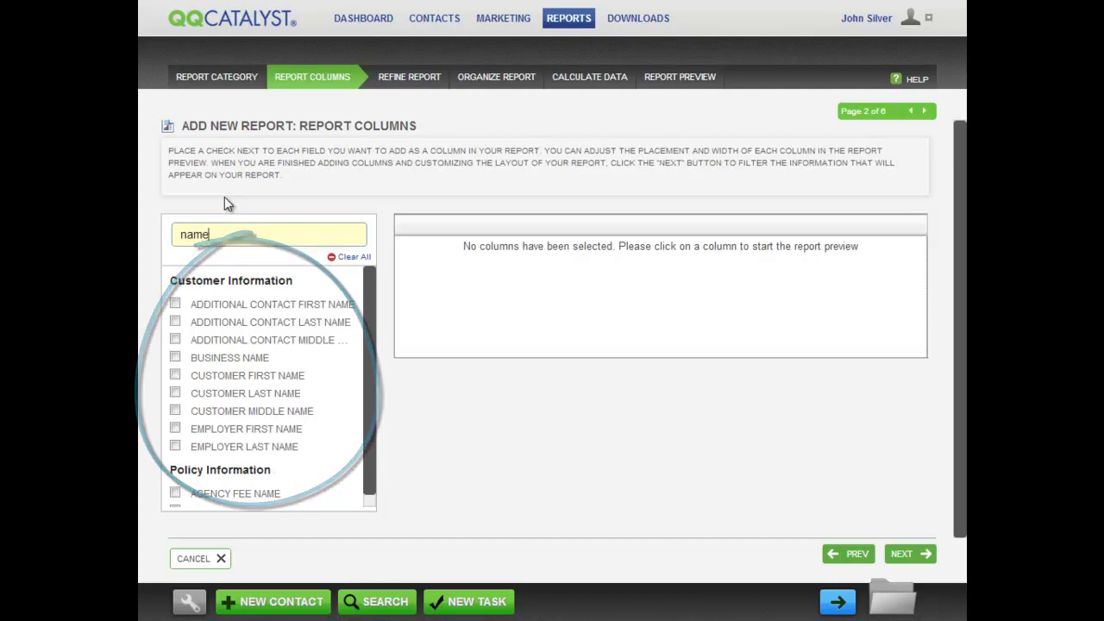
{"action": "left_click", "coordinate": [175, 377]}
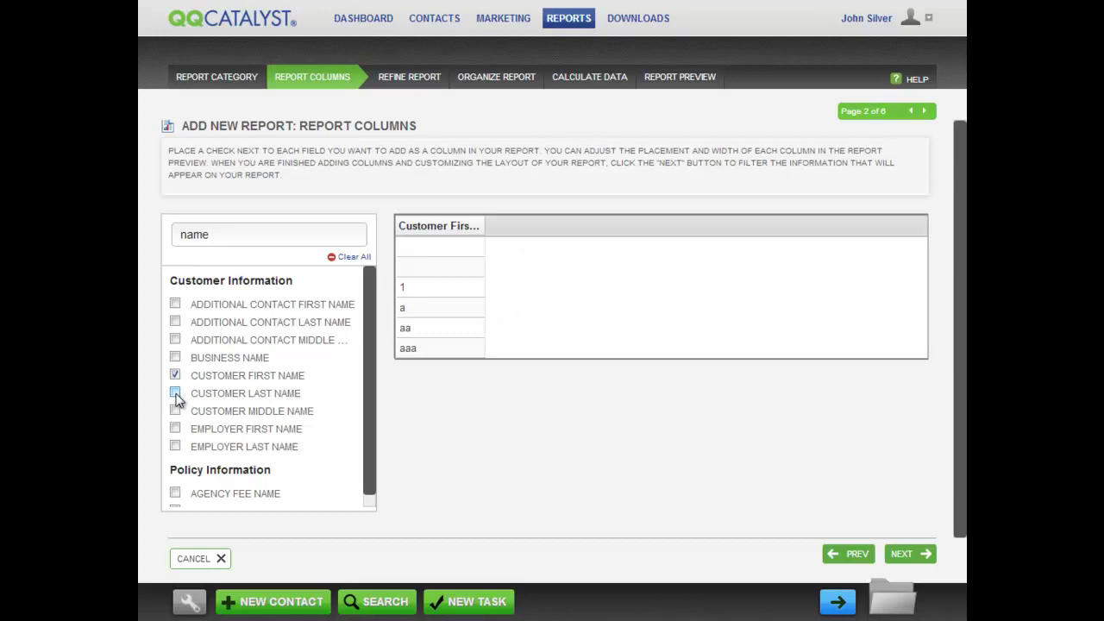
{"action": "left_click", "coordinate": [176, 393]}
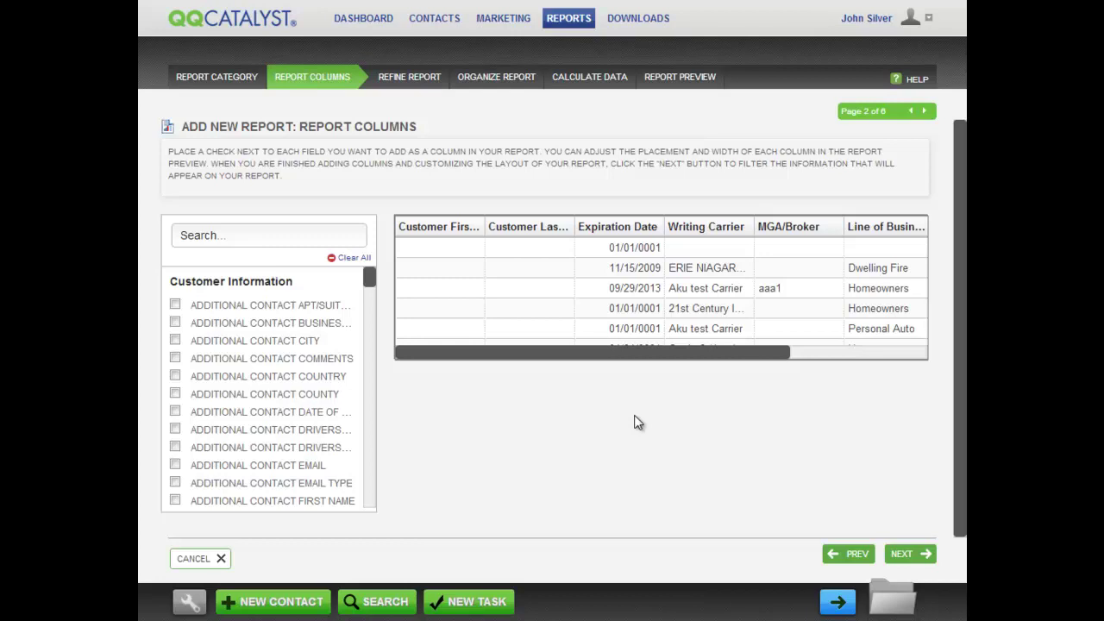
- Move the Customer Last Name column ahead of Customer First Name in the preview and continue to refining the report
{"action": "left_click_drag", "start_coordinate": [630, 355], "coordinate": [597, 374]}
{"action": "left_click_drag", "start_coordinate": [518, 231], "coordinate": [426, 237]}
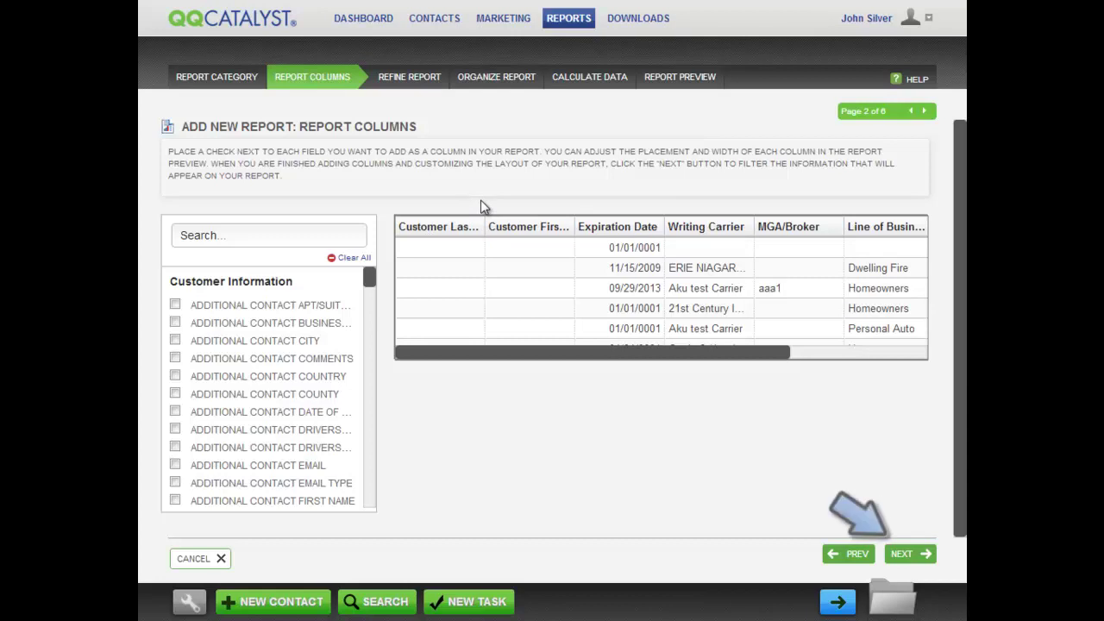
{"action": "left_click", "coordinate": [917, 553]}
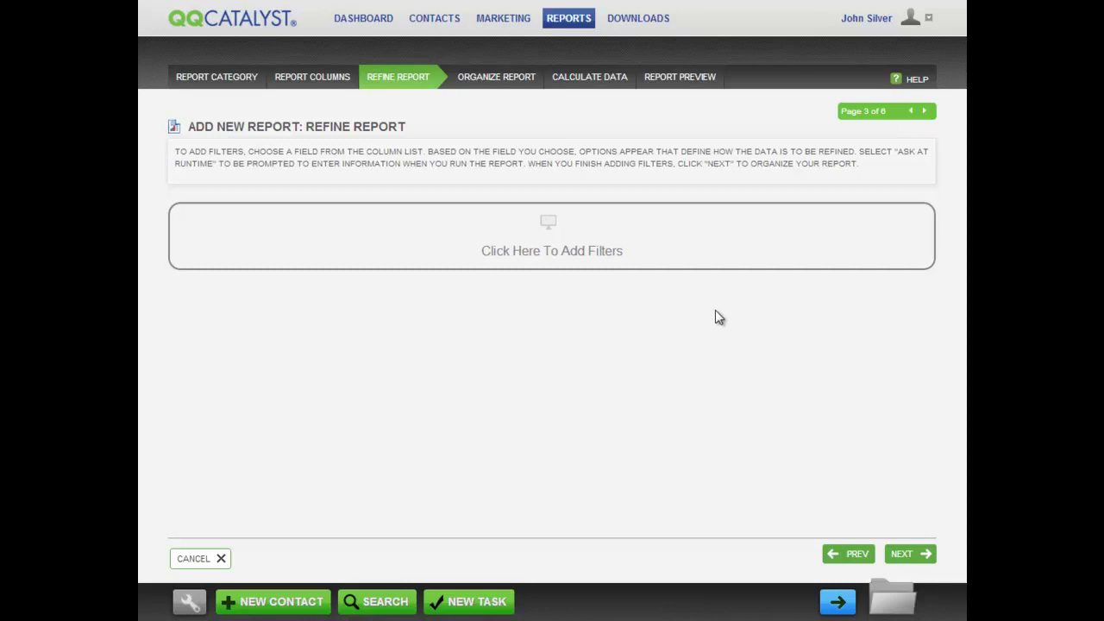
- Add a filter that limits the records to Line of Business In List Personal Auto
{"action": "left_click", "coordinate": [543, 235]}
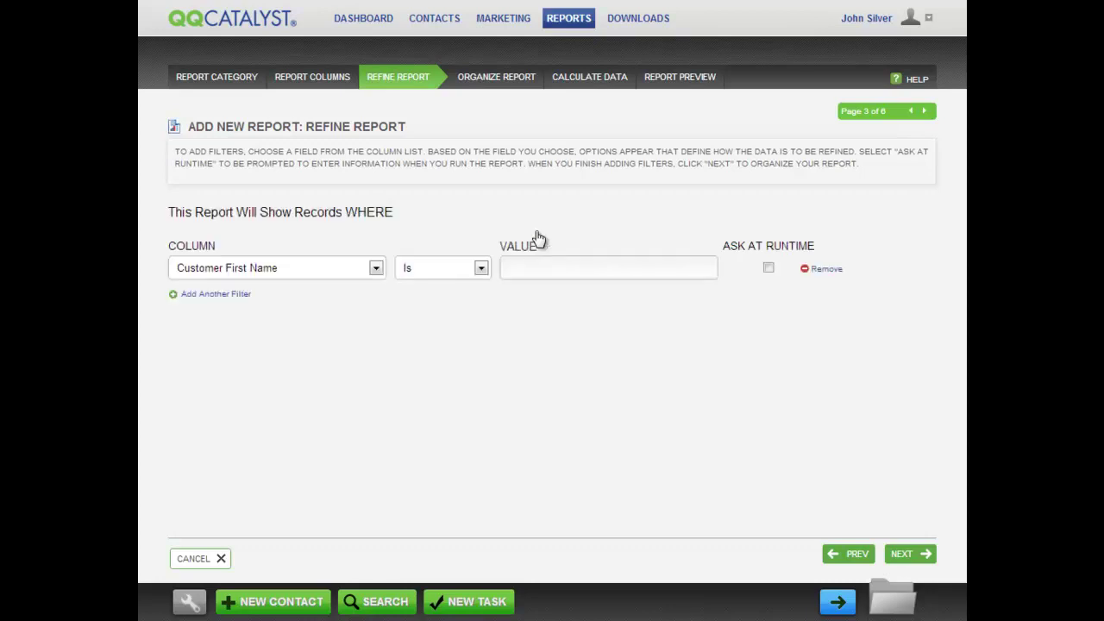
{"action": "left_click", "coordinate": [378, 268]}
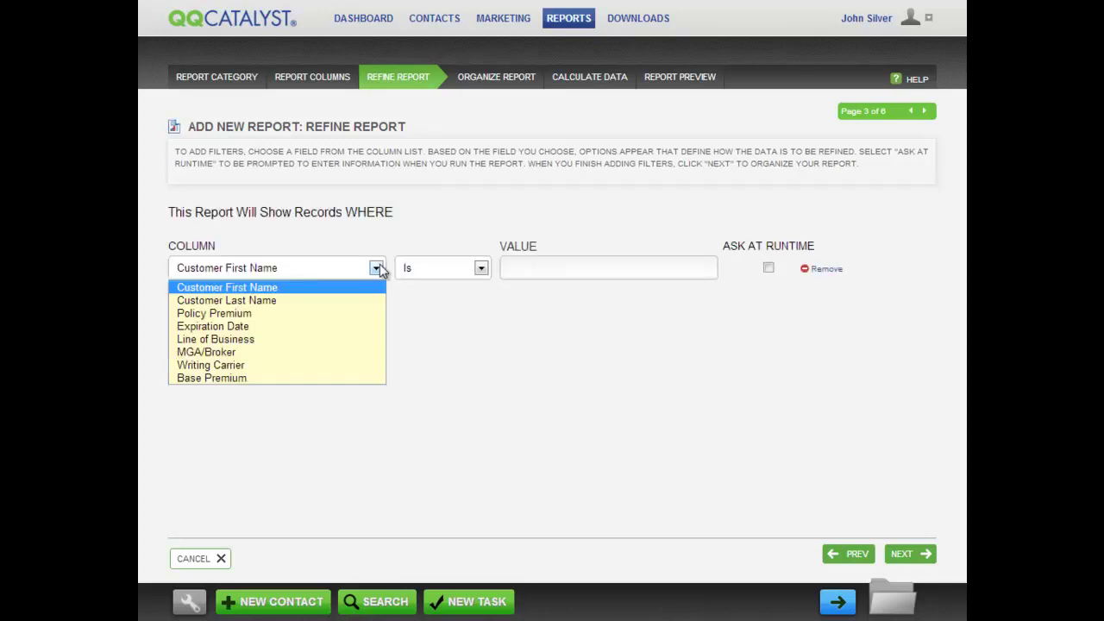
{"action": "left_click", "coordinate": [340, 339]}
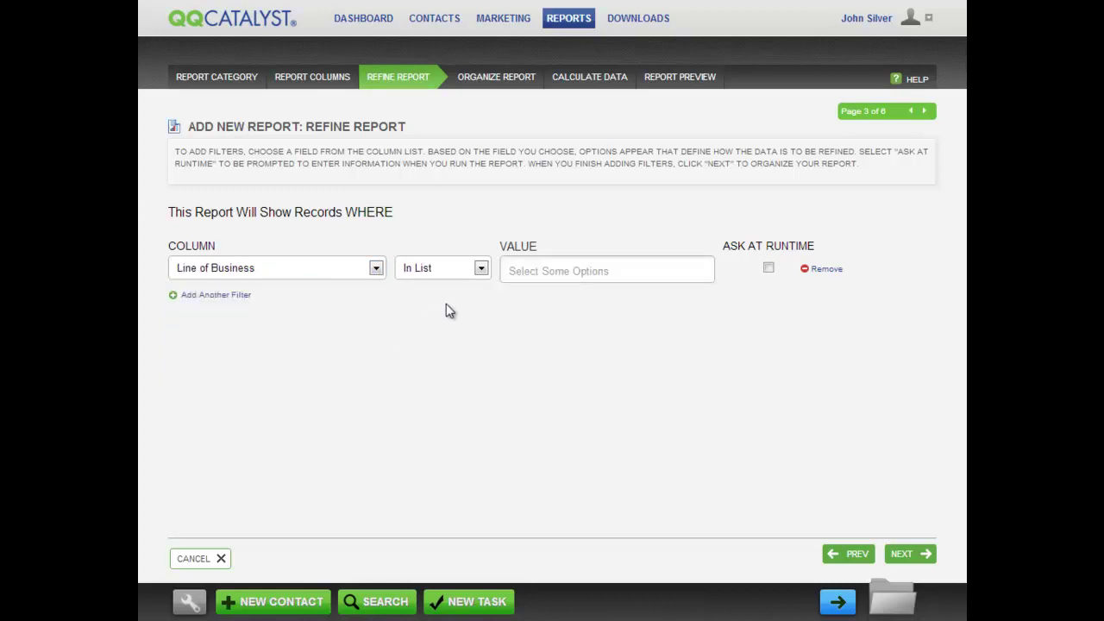
{"action": "left_click", "coordinate": [481, 269]}
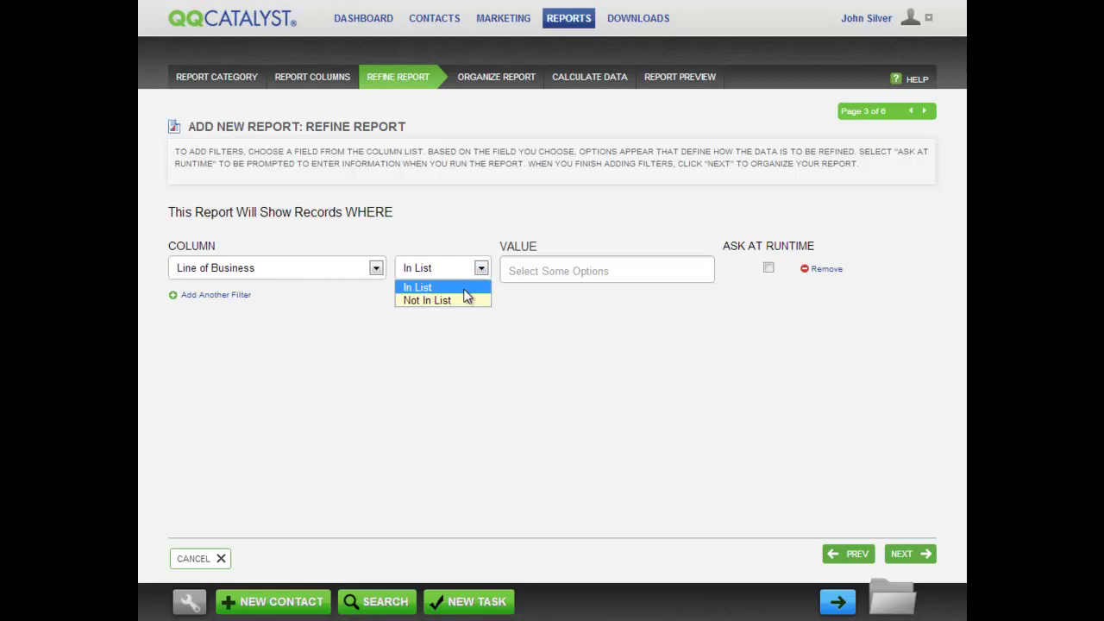
{"action": "key", "text": "Escape"}
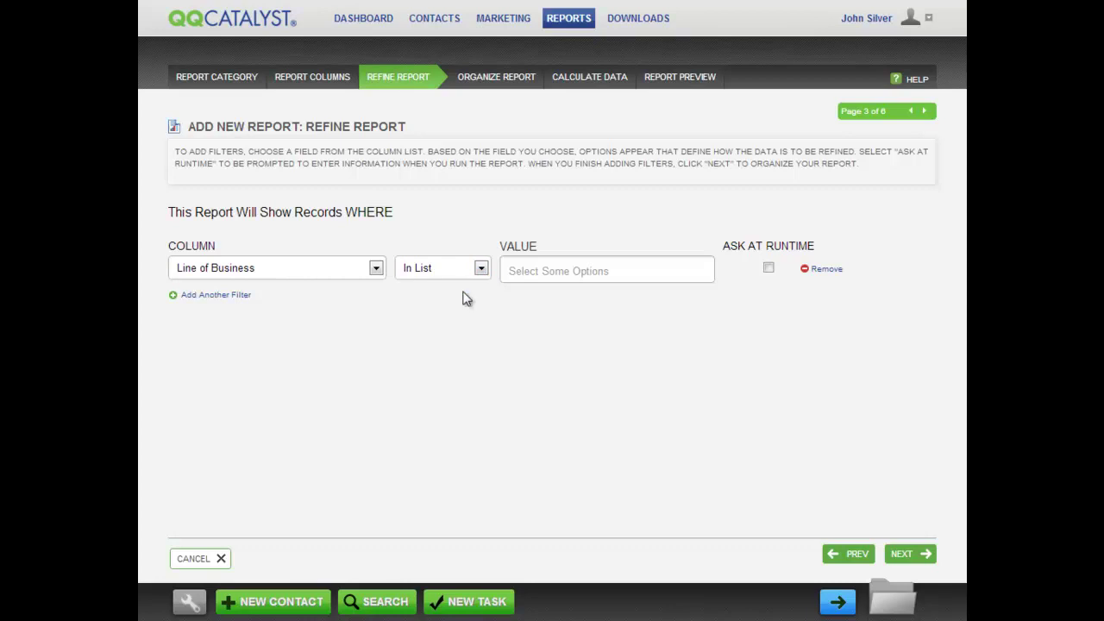
{"action": "left_click", "coordinate": [535, 272]}
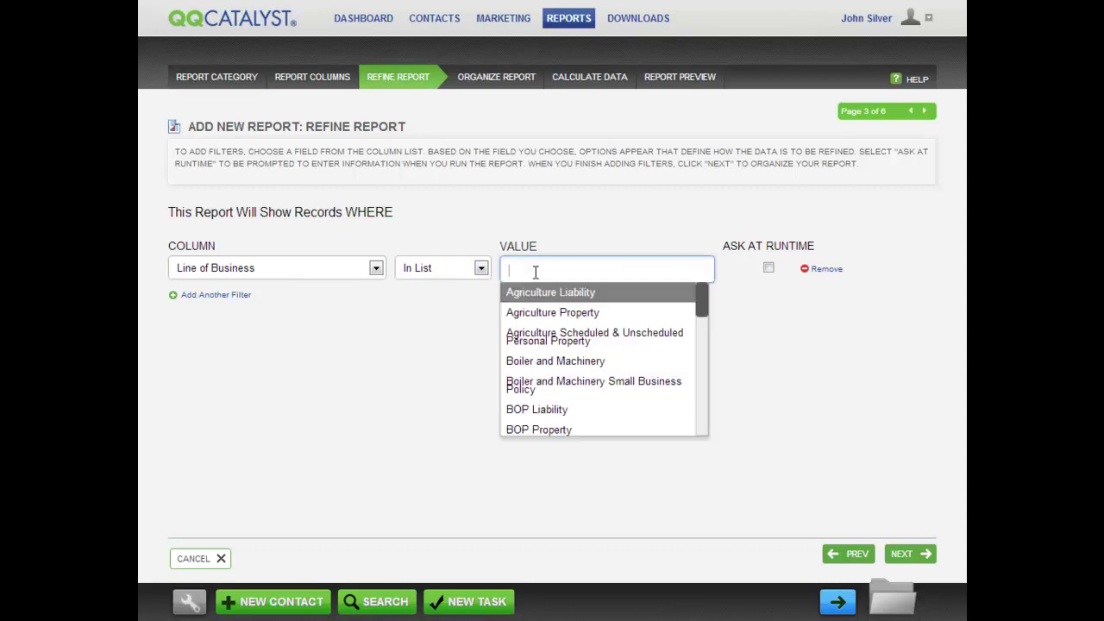
{"action": "type", "text": "p"}
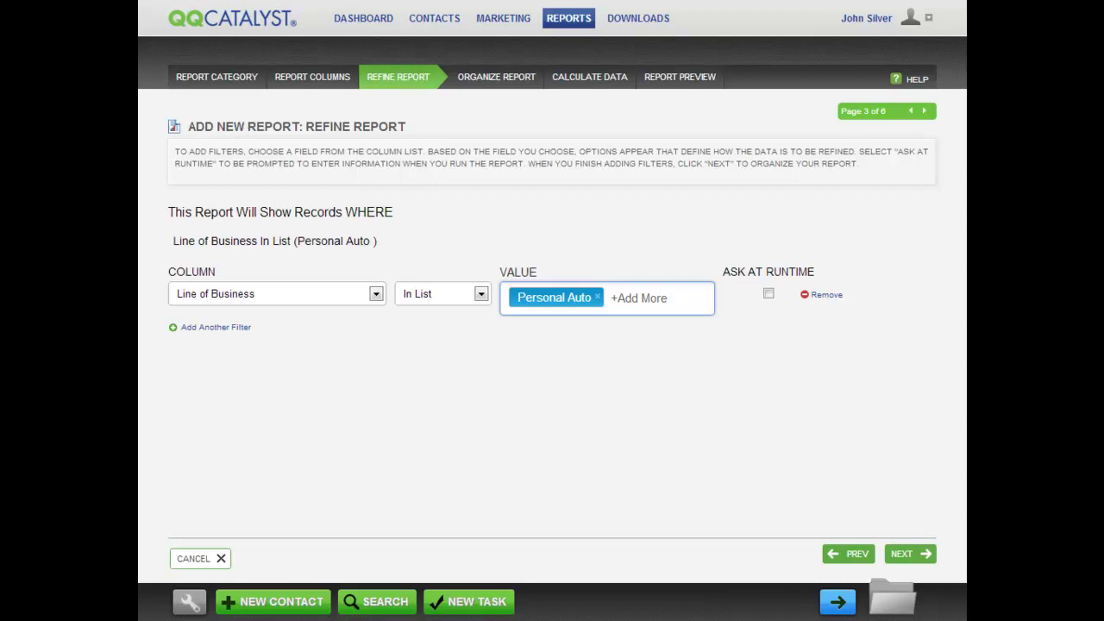
{"action": "left_click", "coordinate": [174, 354]}
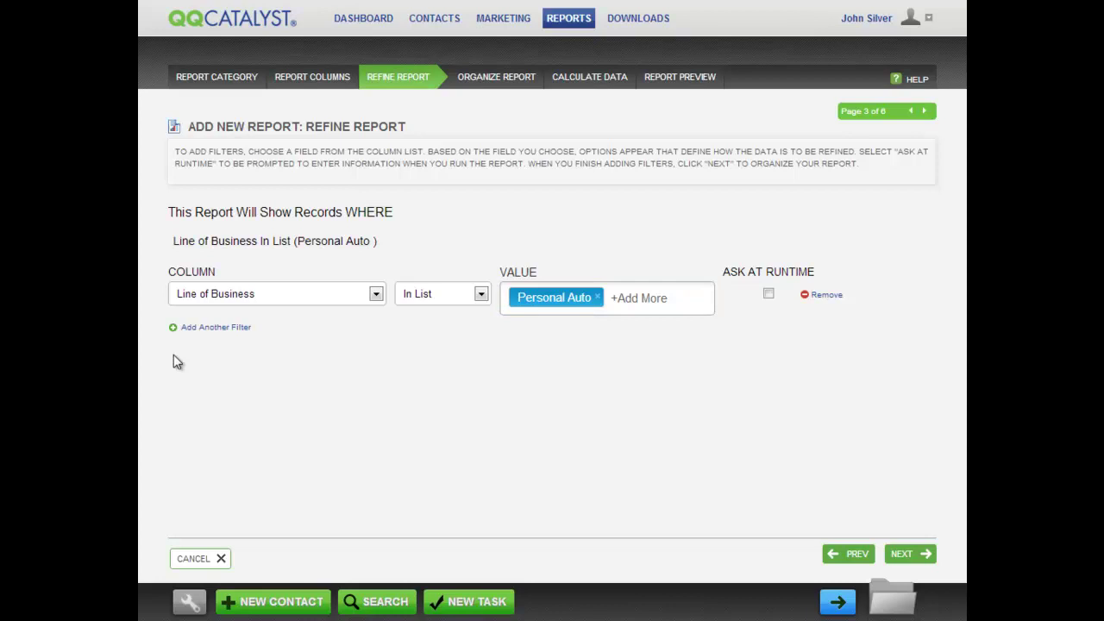
- Add a second filter on Expiration Date with Is Between, set it to ask at runtime, and continue to organizing the report
{"action": "left_click", "coordinate": [211, 327]}
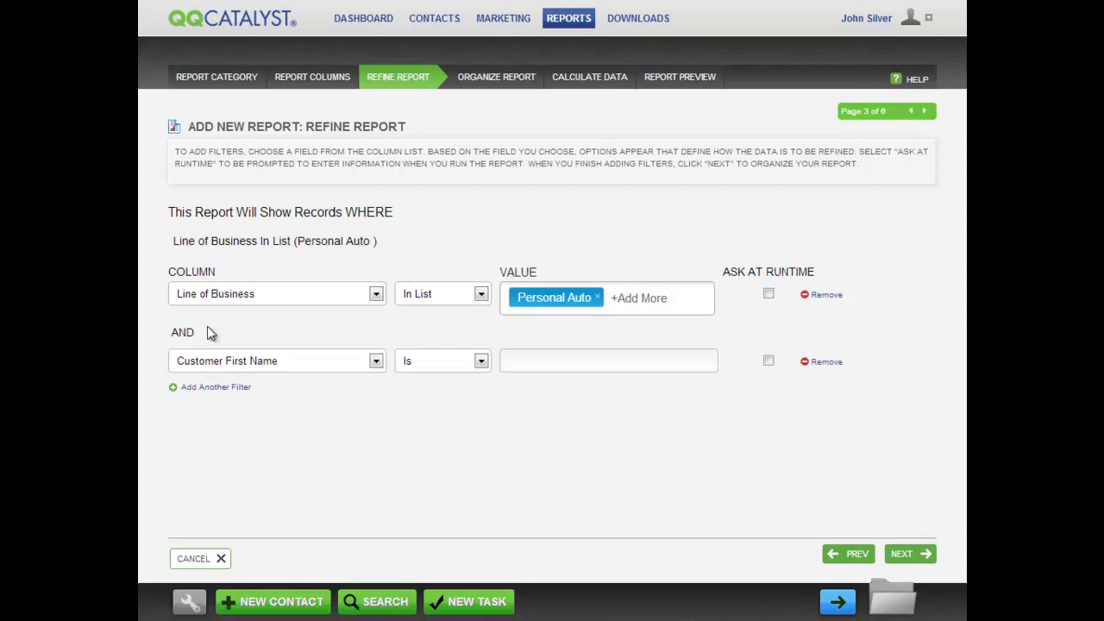
{"action": "left_click", "coordinate": [377, 362]}
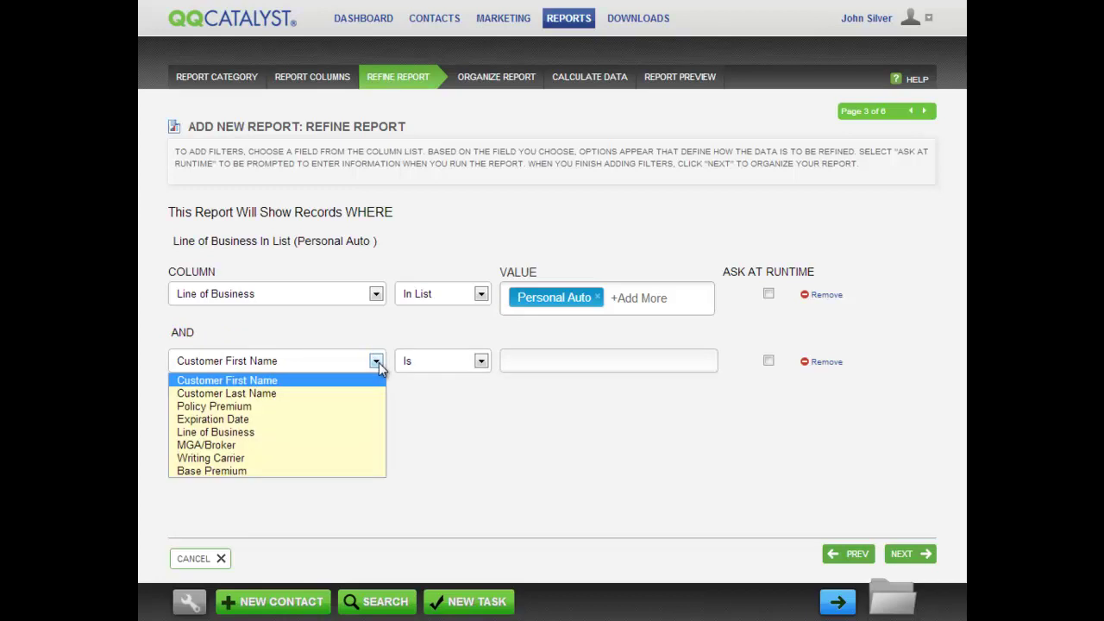
{"action": "left_click", "coordinate": [296, 420]}
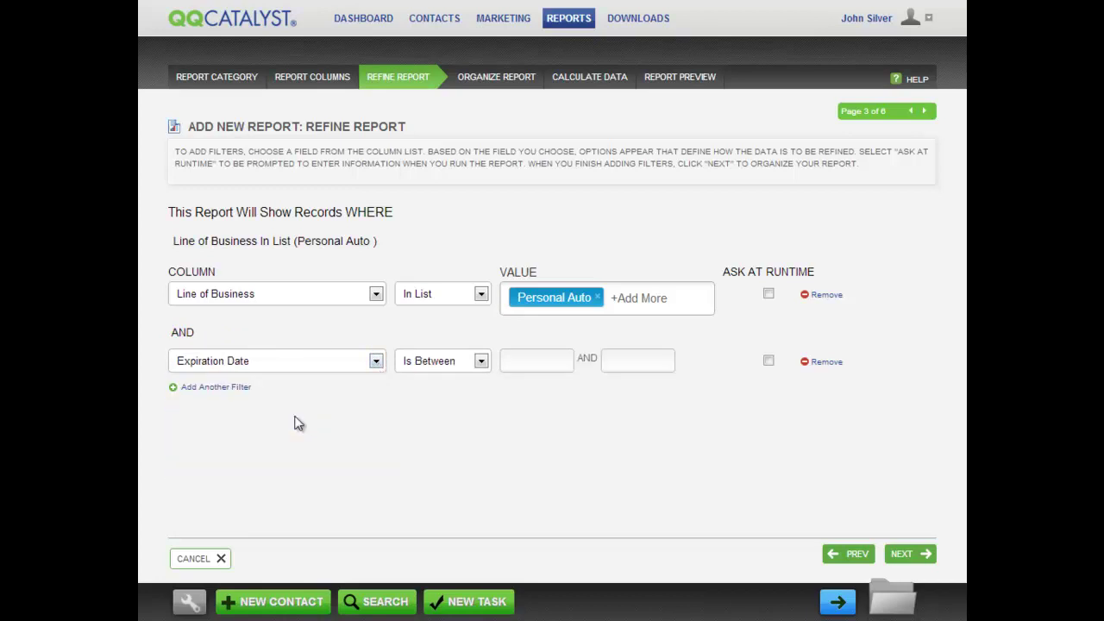
{"action": "left_click", "coordinate": [484, 364]}
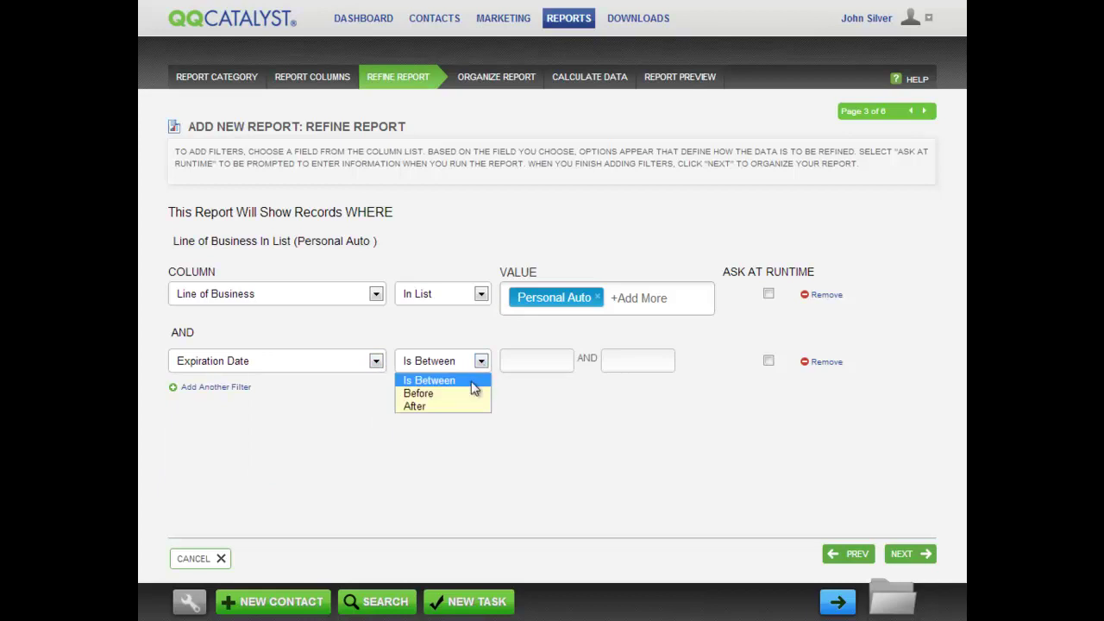
{"action": "left_click", "coordinate": [473, 388]}
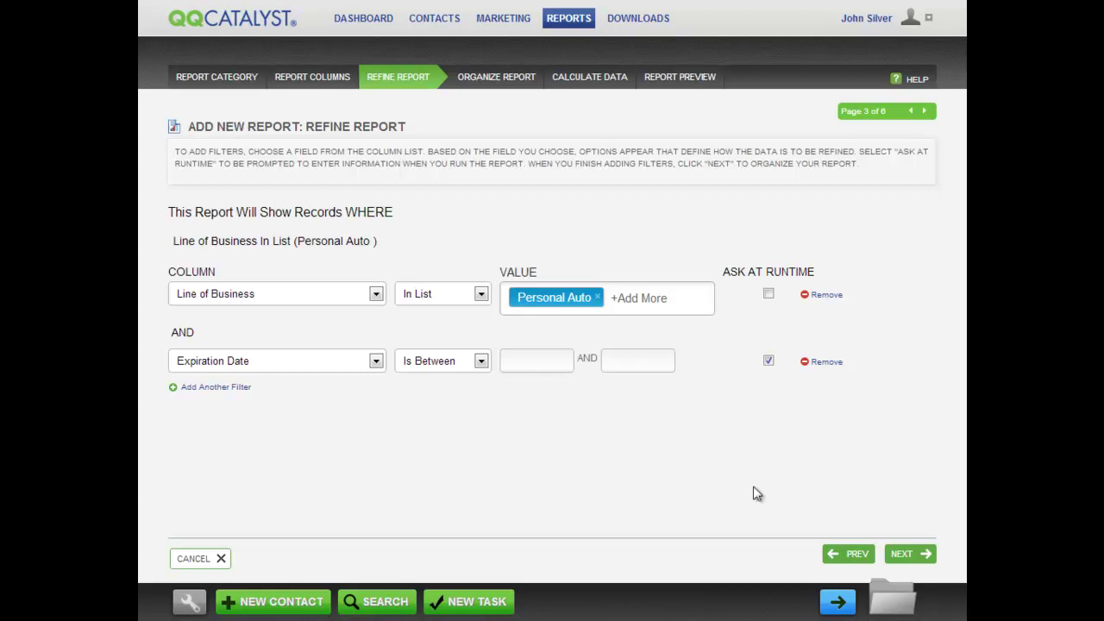
{"action": "left_click", "coordinate": [904, 556]}
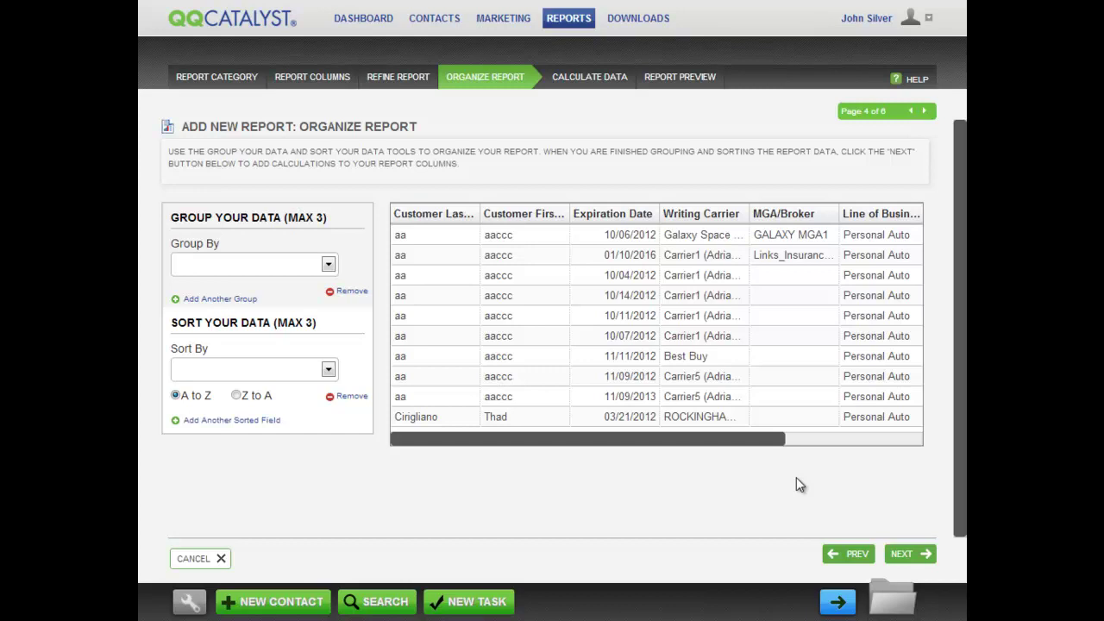
- Group the report data by Writing Carrier and, within it, by MGA/Broker
{"action": "left_click", "coordinate": [328, 265]}
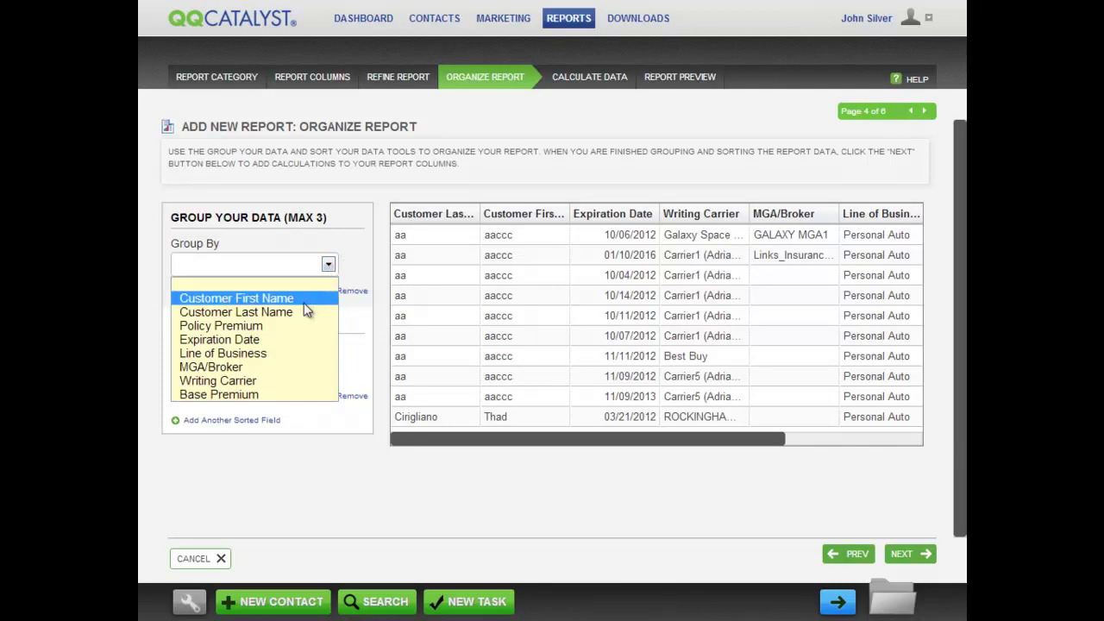
{"action": "left_click", "coordinate": [271, 382]}
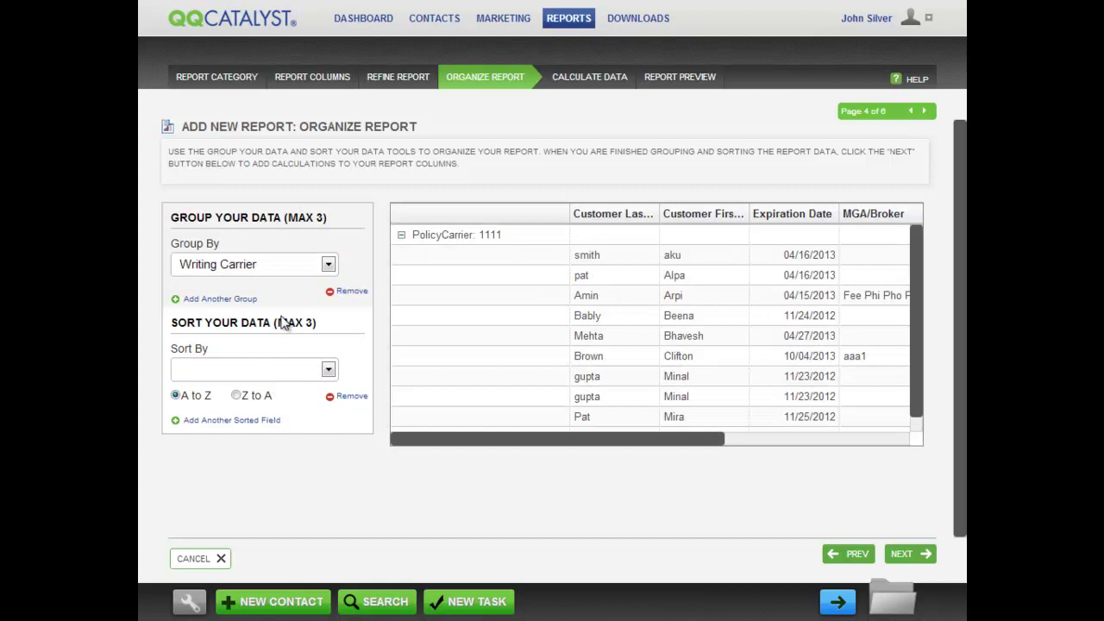
{"action": "left_click", "coordinate": [220, 300]}
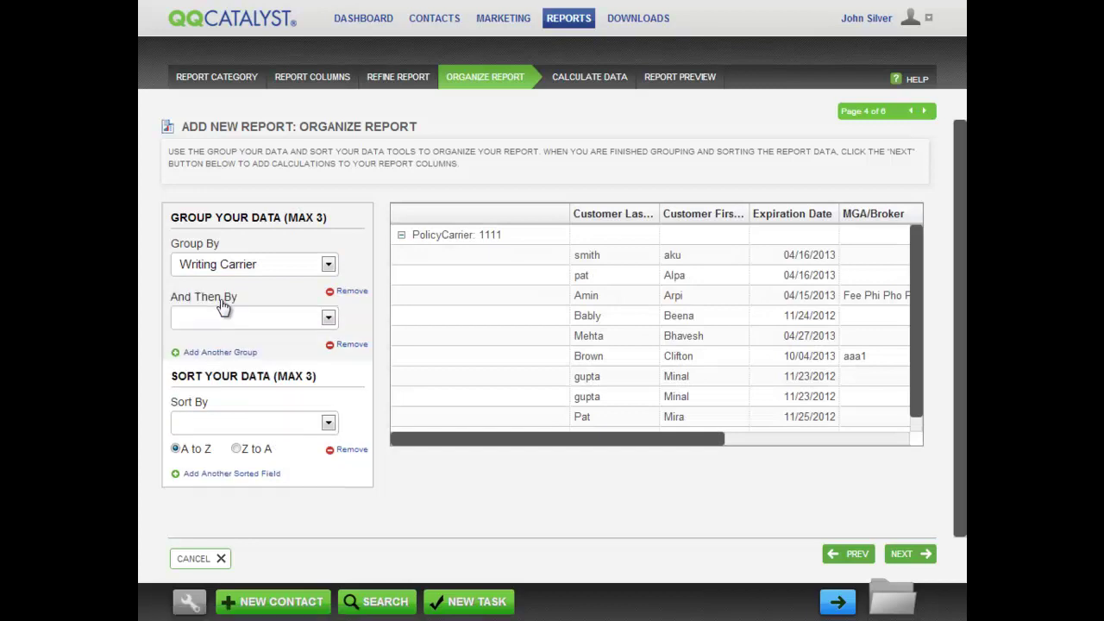
{"action": "left_click", "coordinate": [327, 318]}
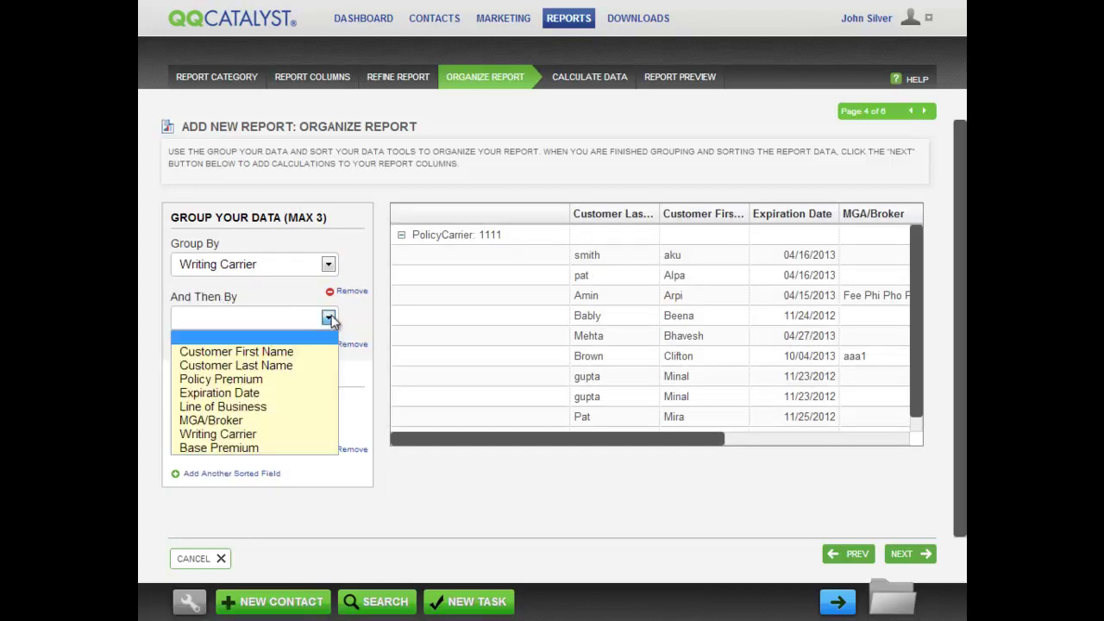
{"action": "left_click", "coordinate": [233, 420]}
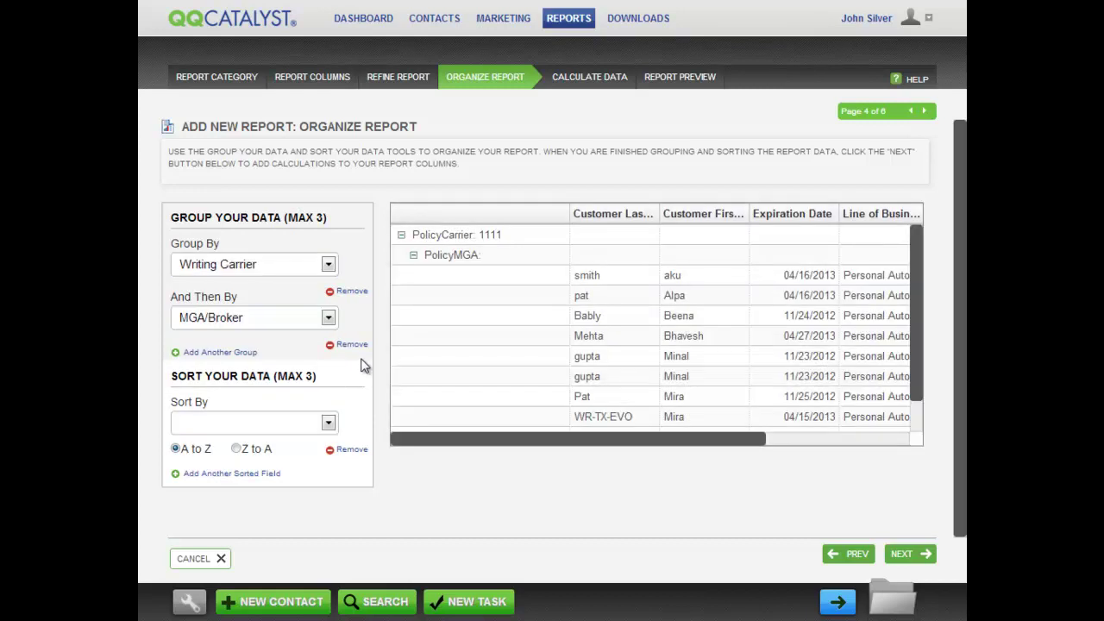
- Sort the data by Expiration Date and then by Customer Last Name, both A to Z, and continue to the calculations
{"action": "left_click", "coordinate": [329, 423]}
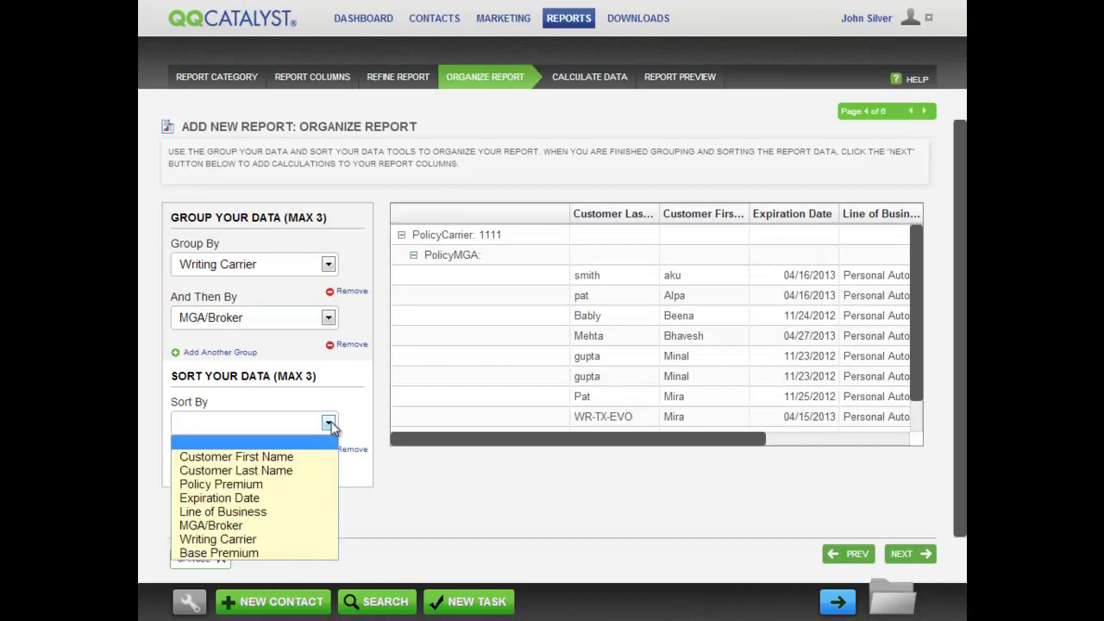
{"action": "left_click", "coordinate": [289, 498]}
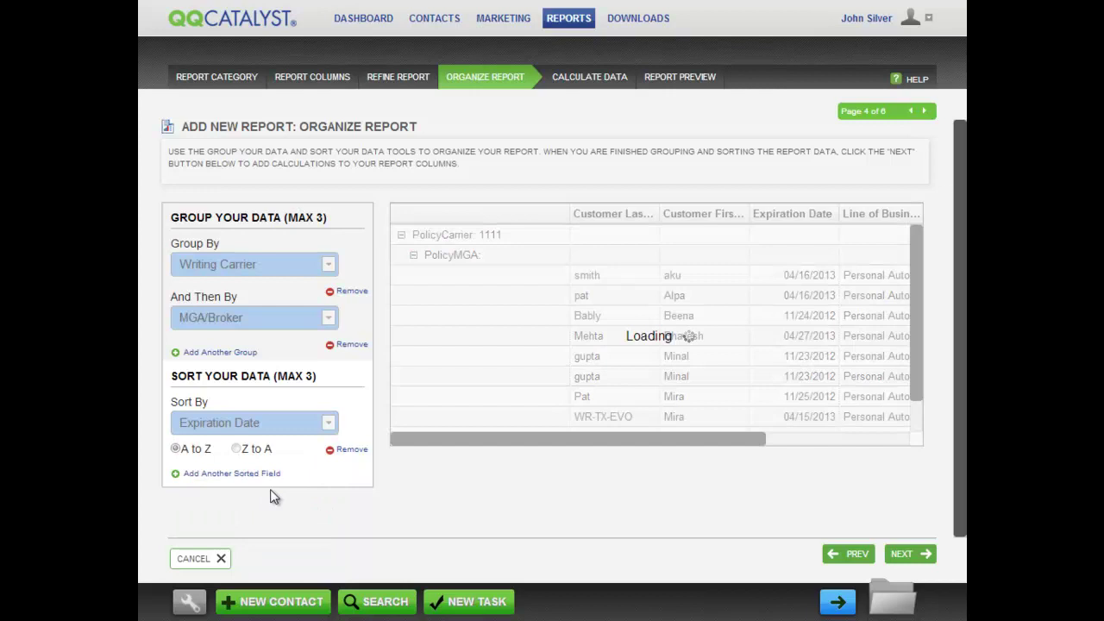
{"action": "left_click", "coordinate": [262, 474]}
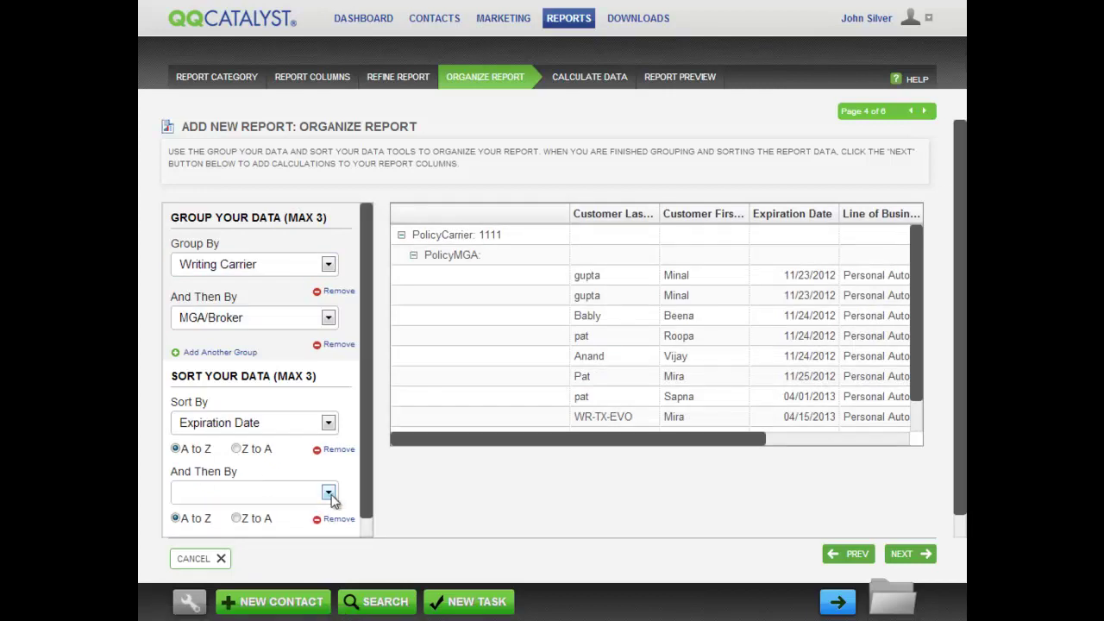
{"action": "left_click", "coordinate": [327, 492]}
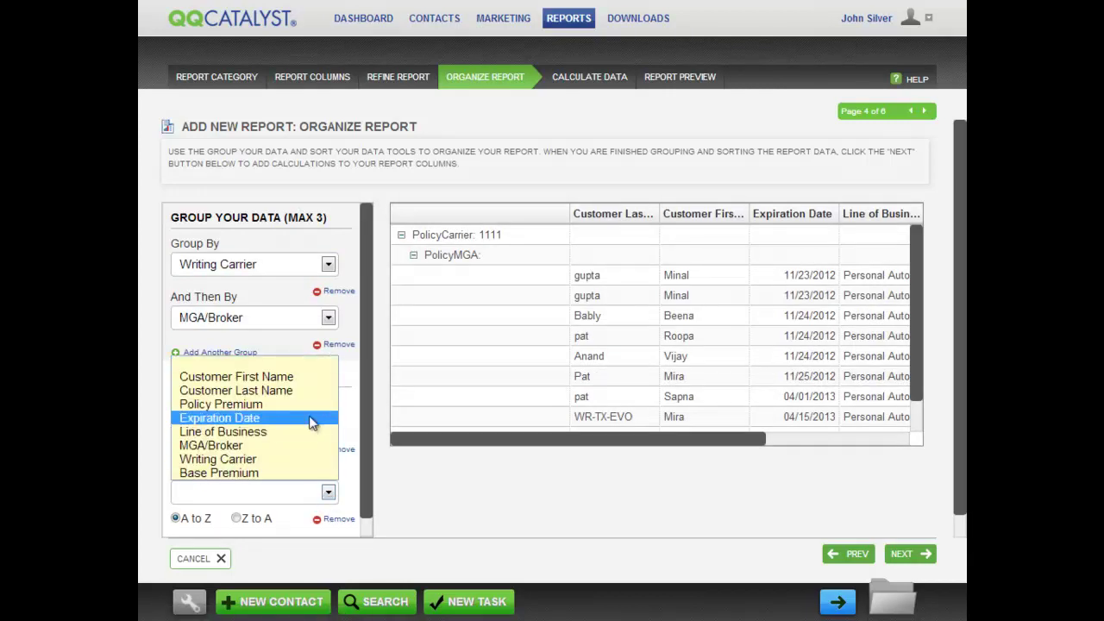
{"action": "left_click", "coordinate": [301, 390]}
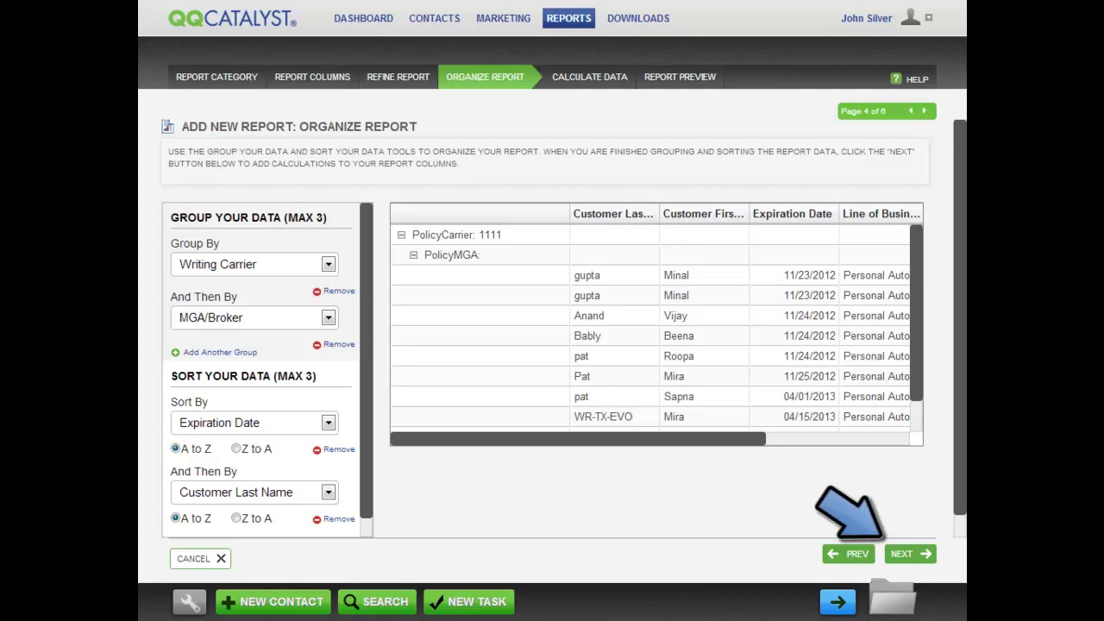
{"action": "left_click", "coordinate": [901, 554]}
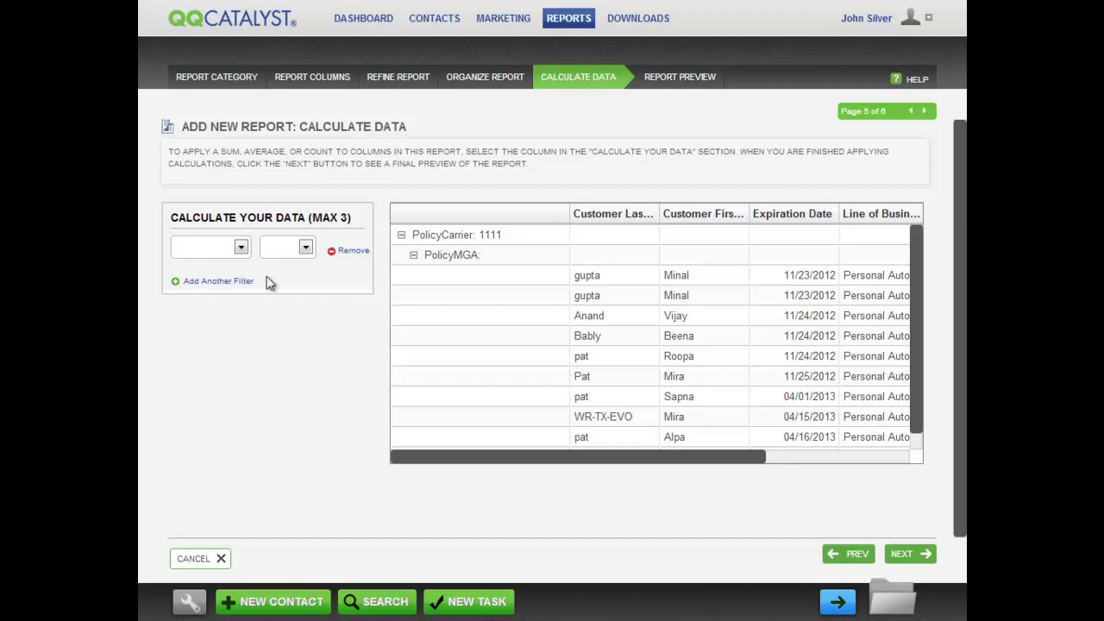
- Add Sum calculations for the Policy Premium and Base Premium columns
{"action": "left_click", "coordinate": [241, 247]}
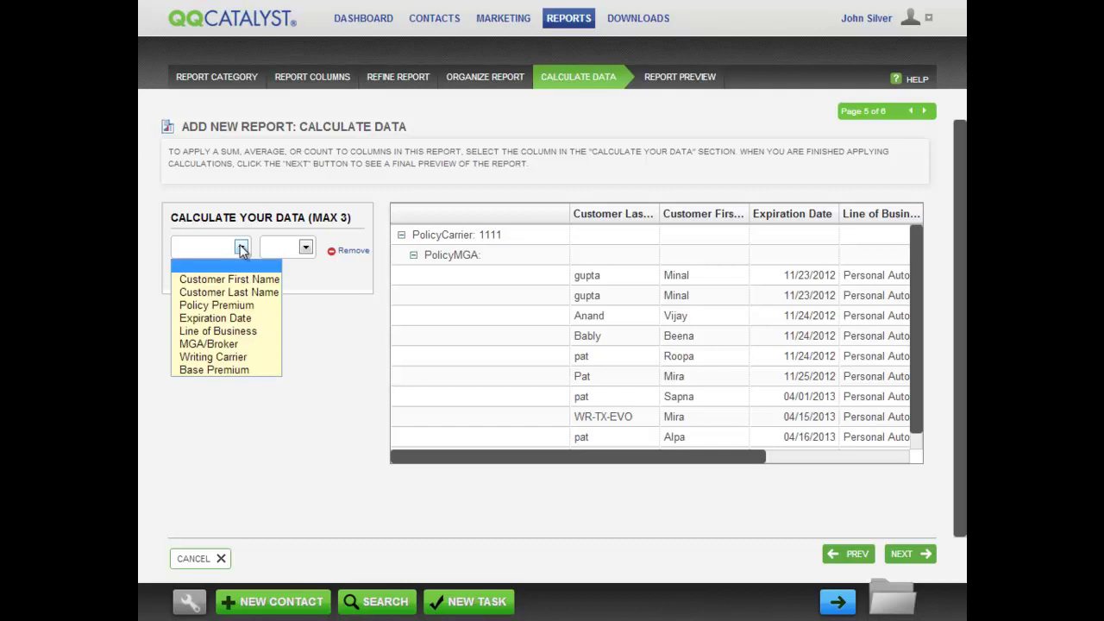
{"action": "left_click", "coordinate": [234, 306]}
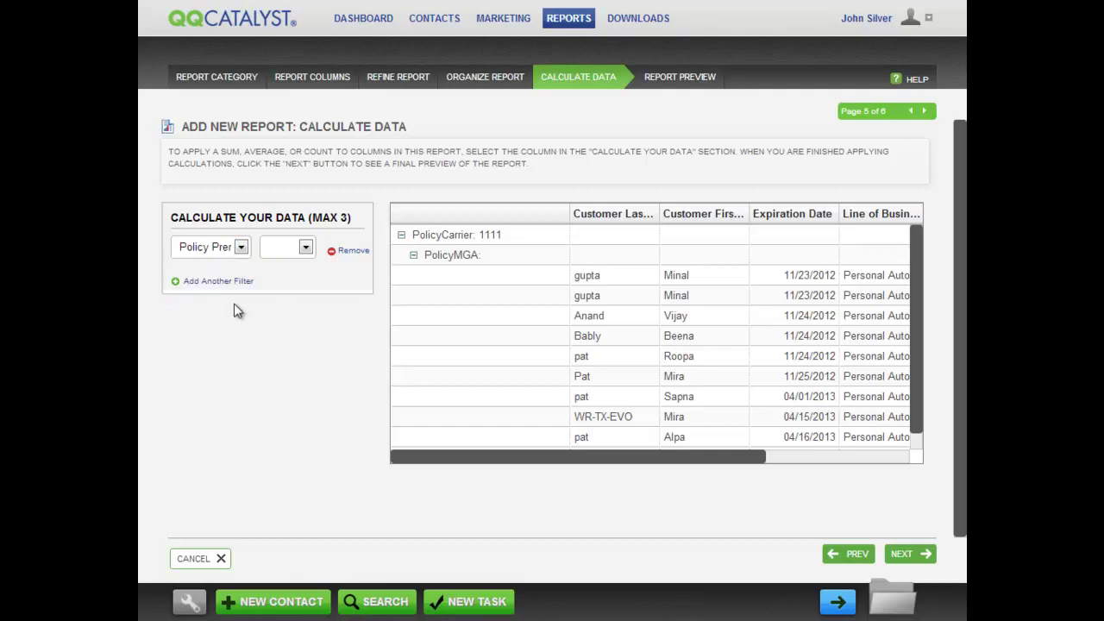
{"action": "left_click", "coordinate": [307, 247]}
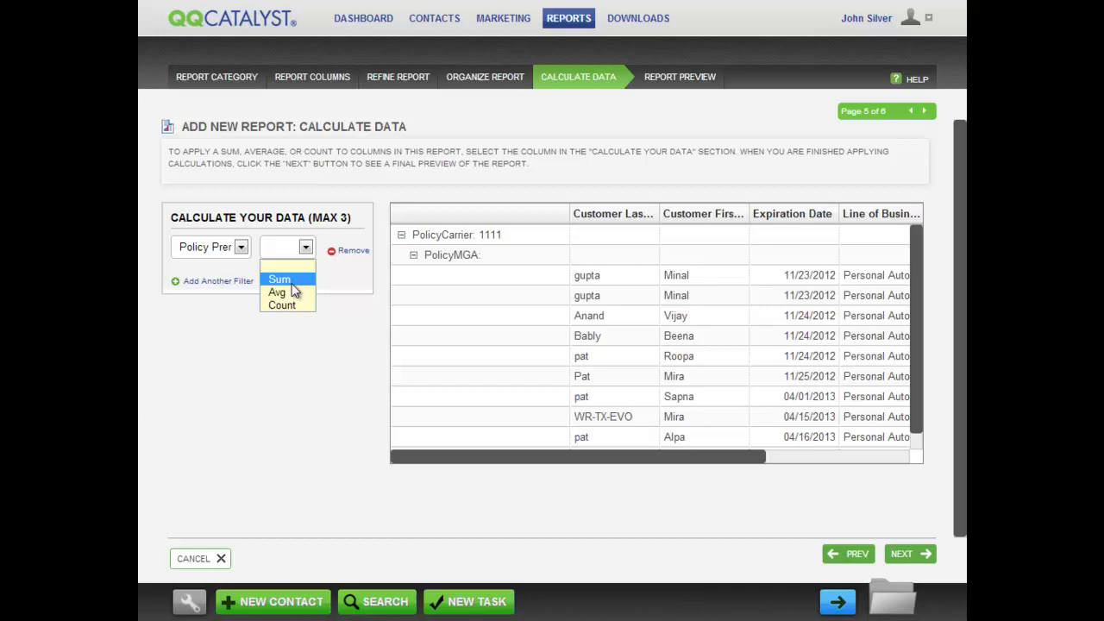
{"action": "left_click", "coordinate": [290, 282]}
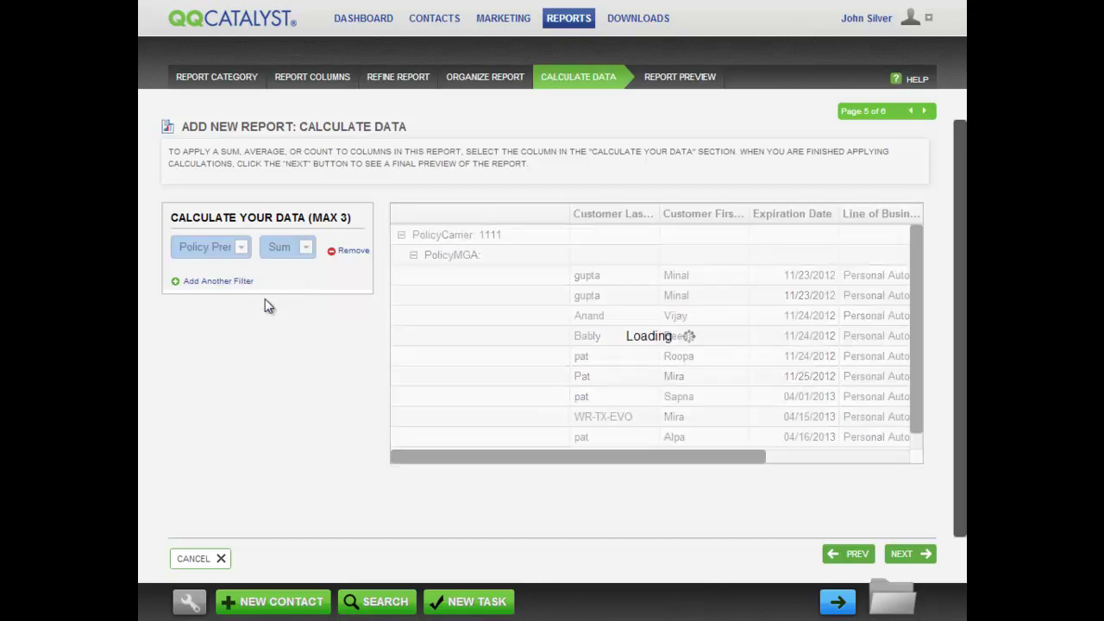
{"action": "left_click", "coordinate": [206, 282]}
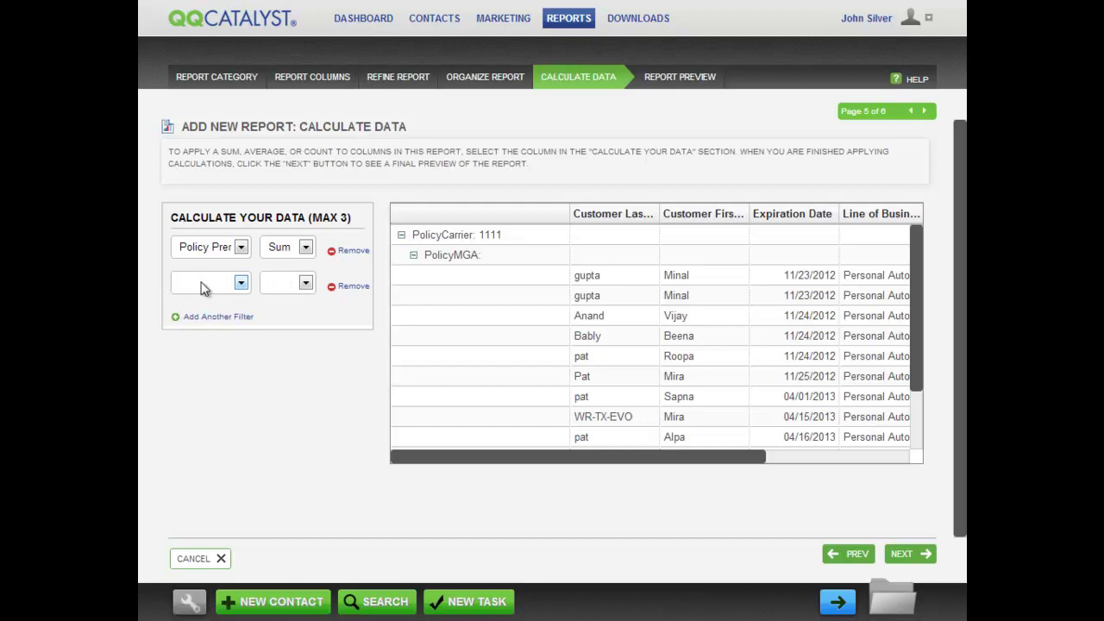
{"action": "left_click", "coordinate": [240, 282]}
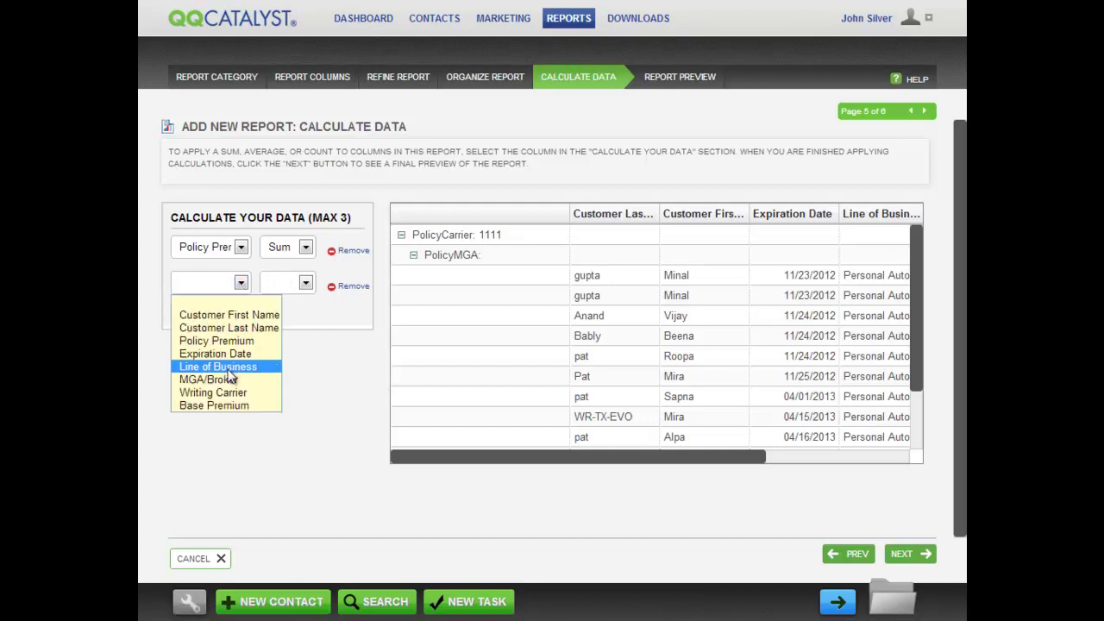
{"action": "left_click", "coordinate": [226, 405]}
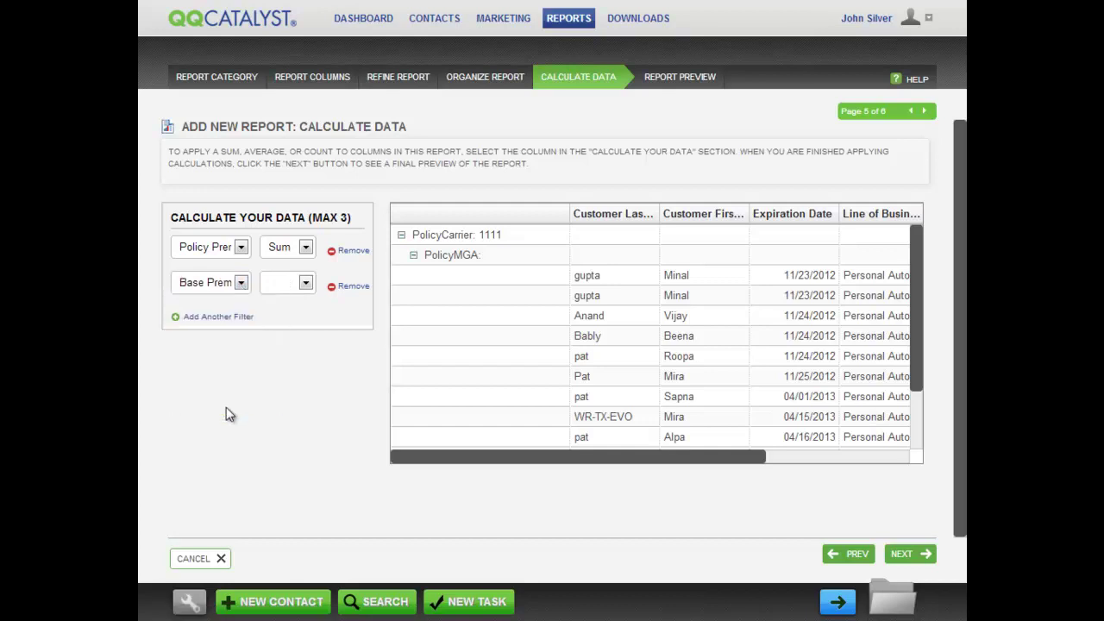
{"action": "left_click", "coordinate": [305, 285]}
- Check the premium subtotals and grand totals in the report data and continue to the final report preview
{"action": "scroll", "coordinate": [655, 362], "scroll_direction": "down", "scroll_amount": 3}
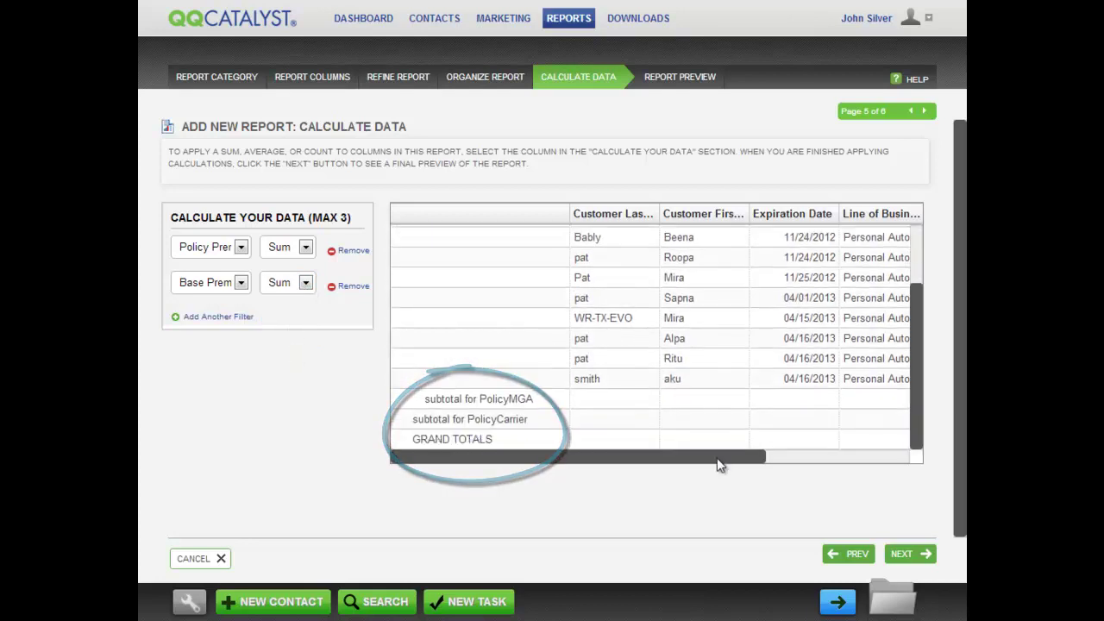
{"action": "left_click_drag", "start_coordinate": [736, 457], "coordinate": [882, 465]}
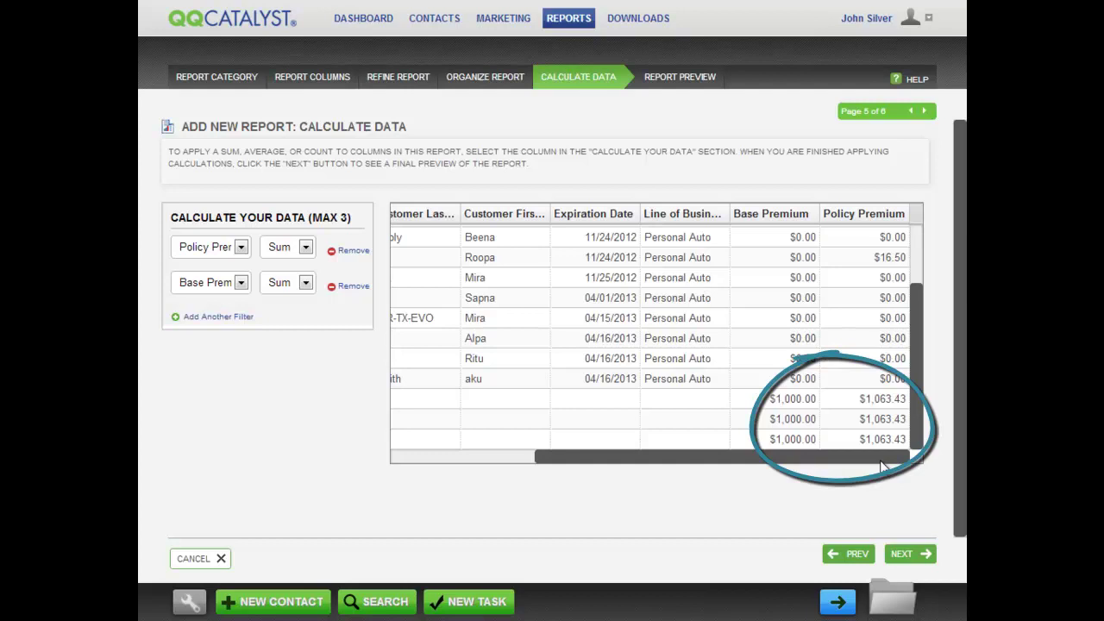
{"action": "scroll", "coordinate": [880, 448], "scroll_direction": "up", "scroll_amount": 3}
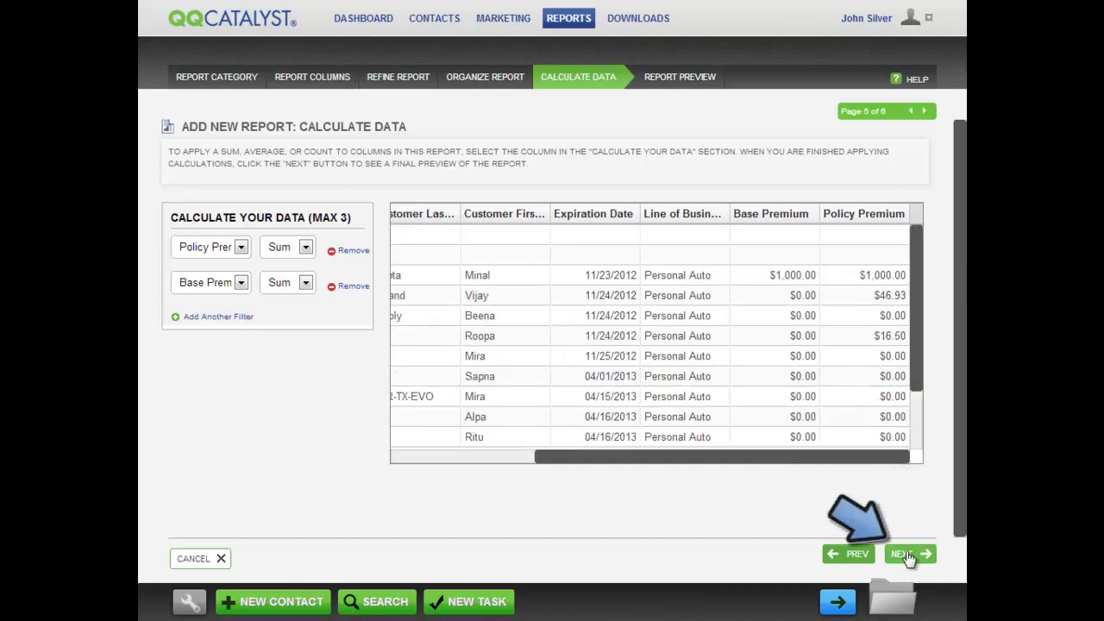
{"action": "left_click", "coordinate": [905, 555]}
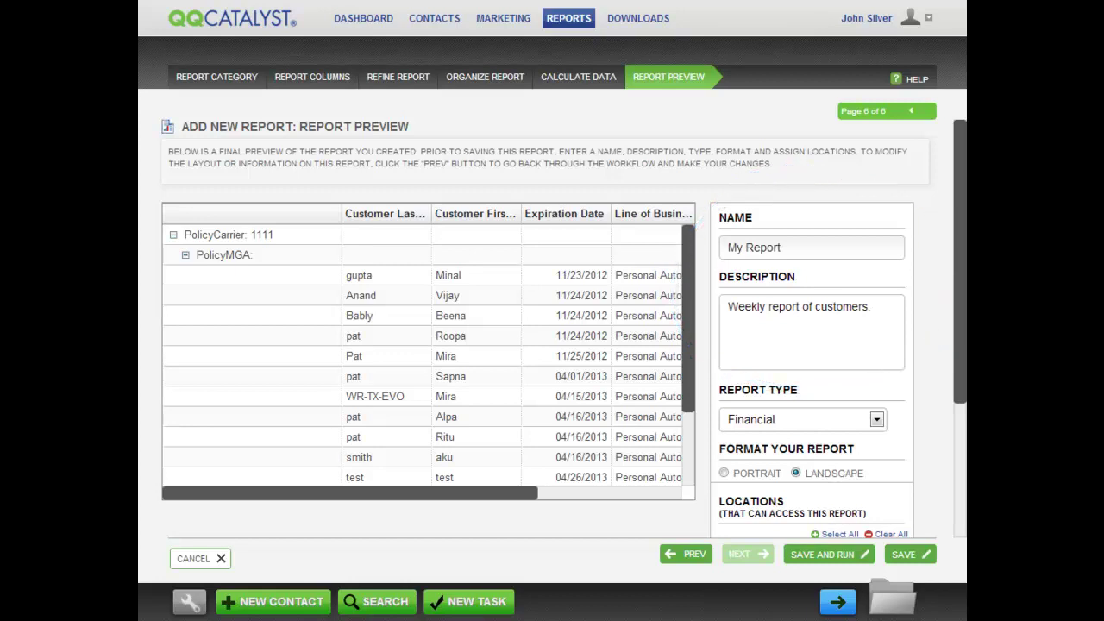
- Set the report type to Financial and the report format to Landscape
{"action": "left_click", "coordinate": [877, 419]}
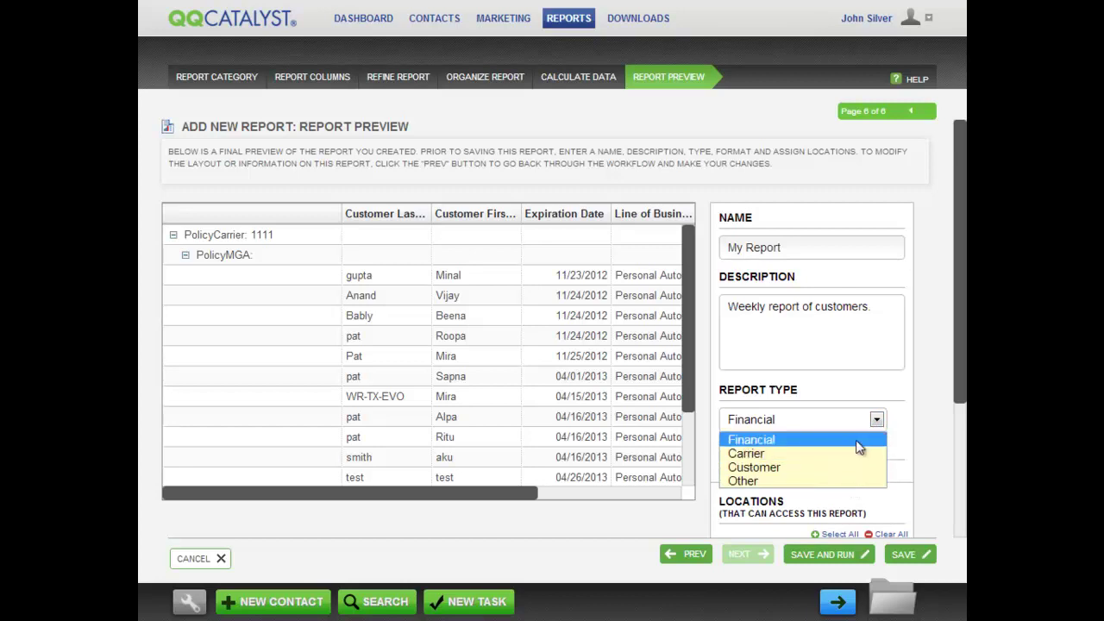
{"action": "left_click", "coordinate": [862, 441]}
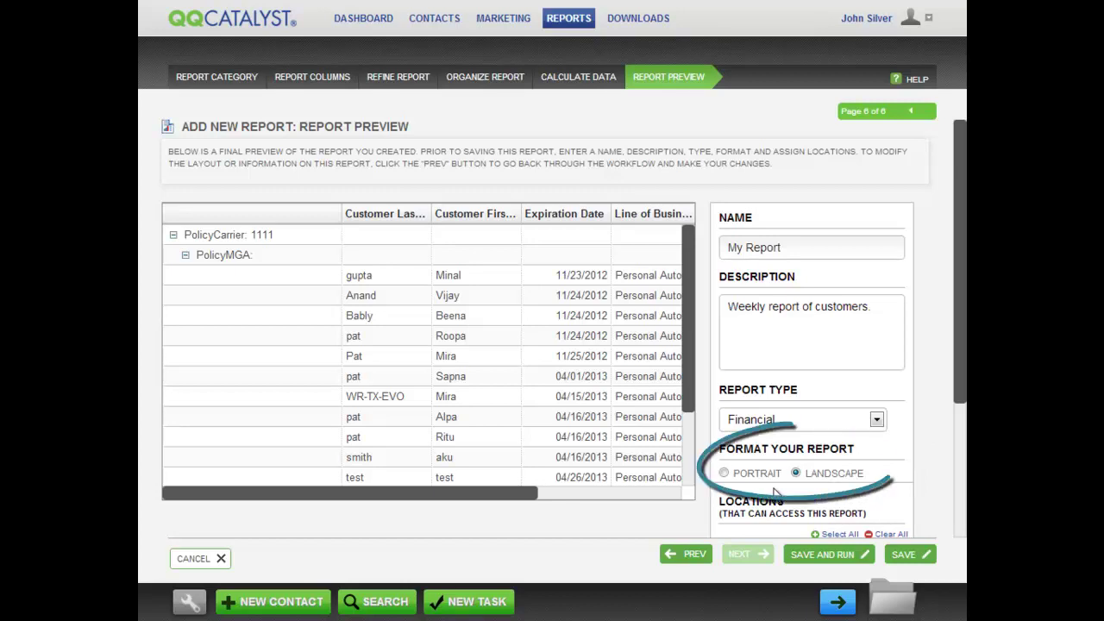
{"action": "left_click", "coordinate": [724, 474]}
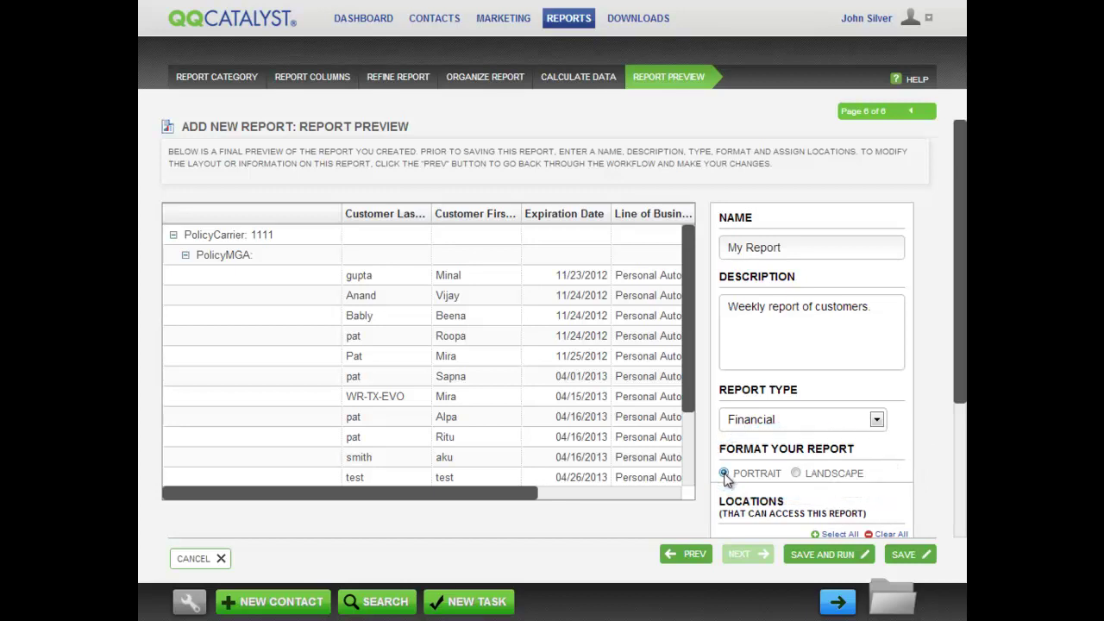
{"action": "left_click", "coordinate": [796, 474]}
- Give all locations access to the report and save it without running it
{"action": "left_click_drag", "start_coordinate": [958, 369], "coordinate": [964, 528]}
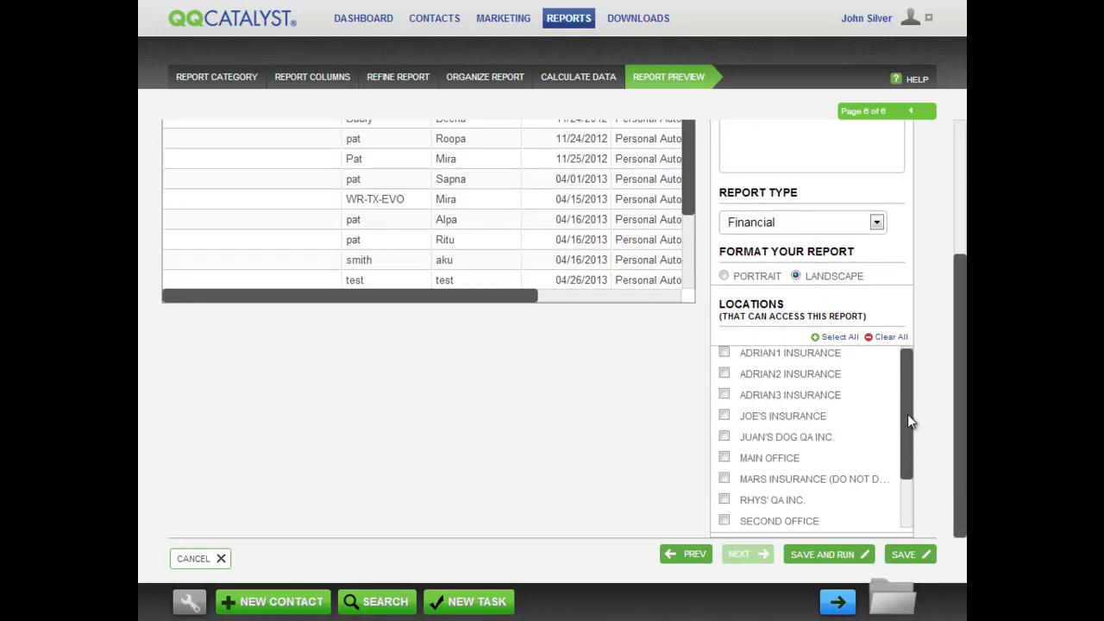
{"action": "mouse_move", "coordinate": [908, 414]}
{"action": "left_mouse_down"}
{"action": "mouse_move", "coordinate": [912, 476]}
{"action": "mouse_move", "coordinate": [904, 394]}
{"action": "left_mouse_up"}
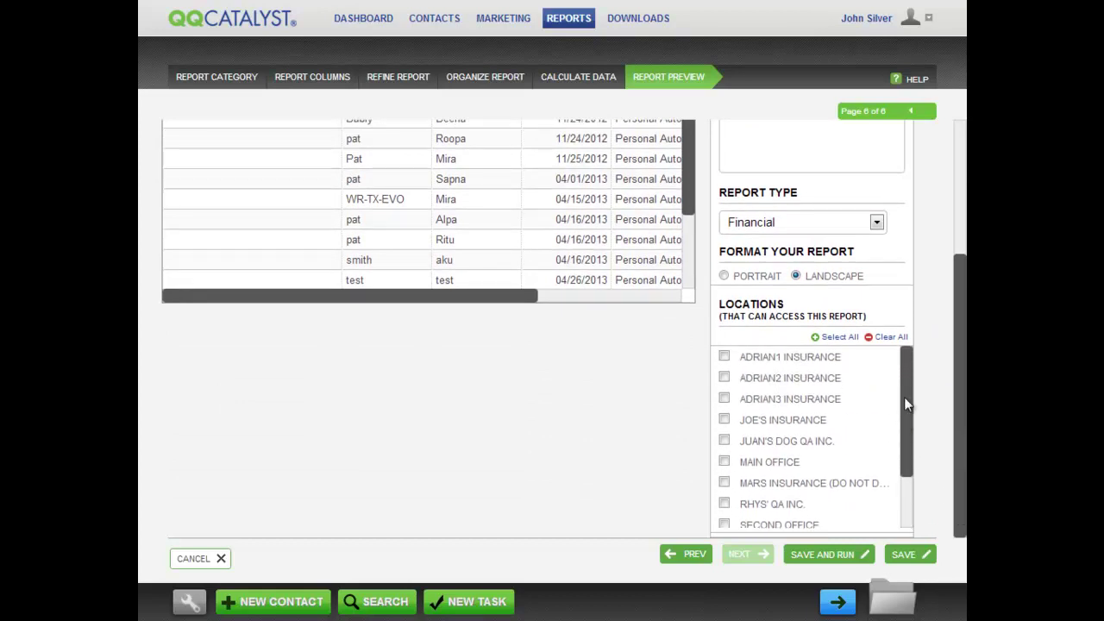
{"action": "left_click", "coordinate": [849, 339]}
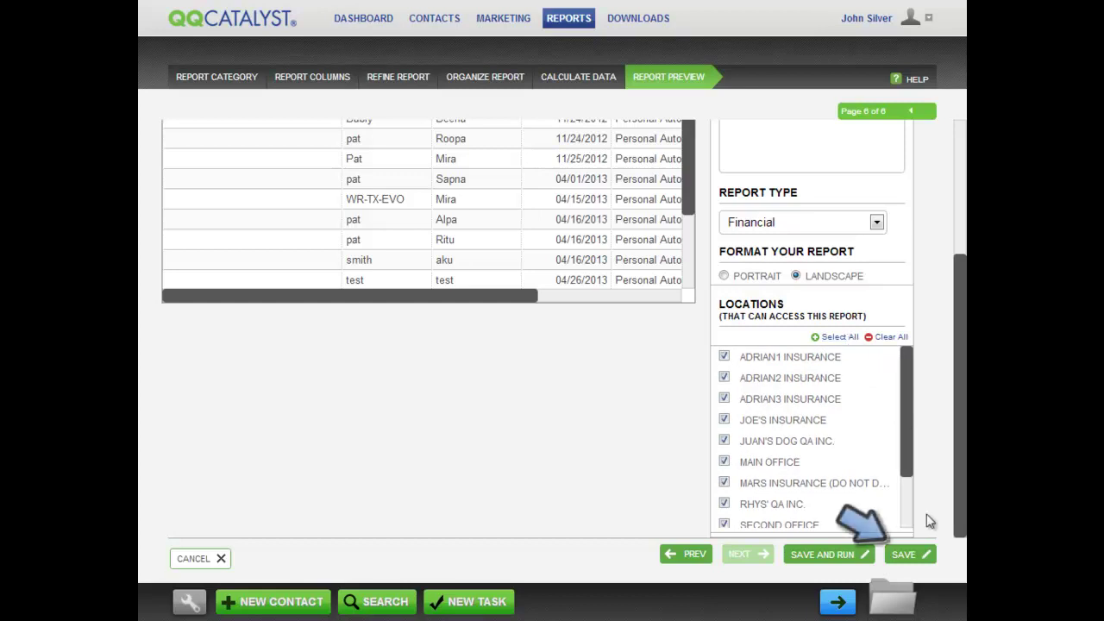
{"action": "left_click", "coordinate": [906, 555]}
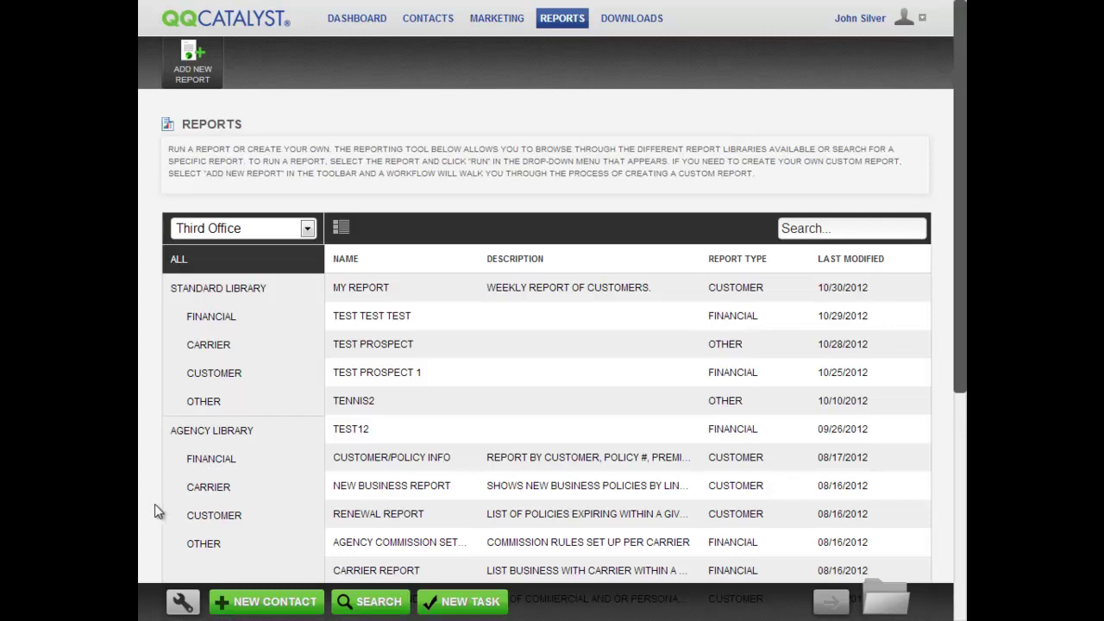
- Open the run options of My Report from the Agency Library's Customer reports and set the export format to PDF
{"action": "left_click", "coordinate": [191, 518]}
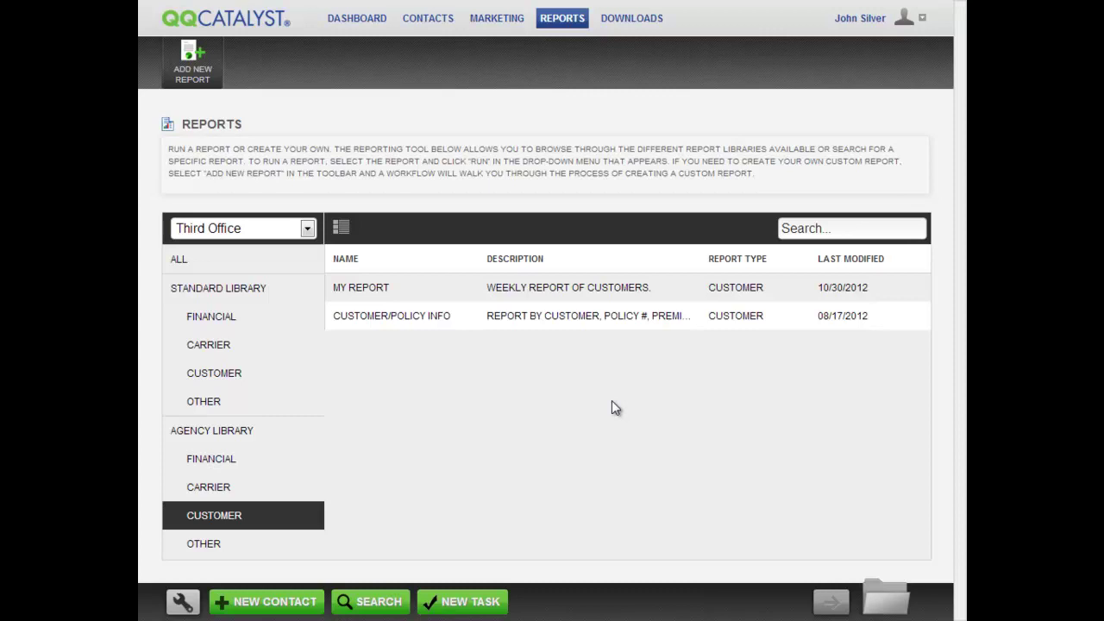
{"action": "left_click", "coordinate": [601, 292]}
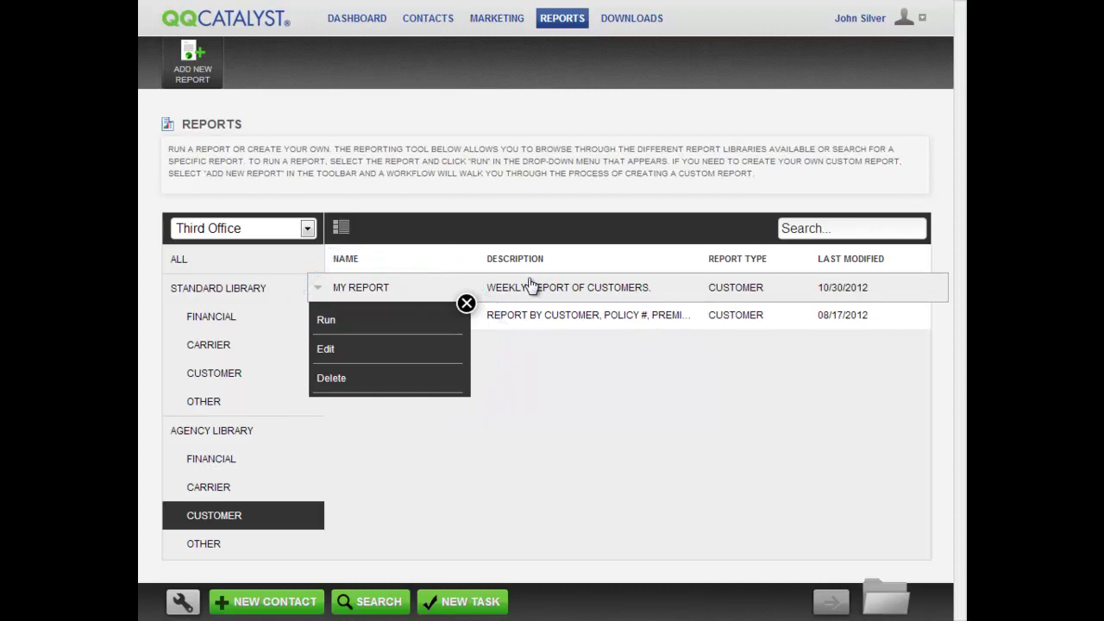
{"action": "left_click", "coordinate": [361, 319]}
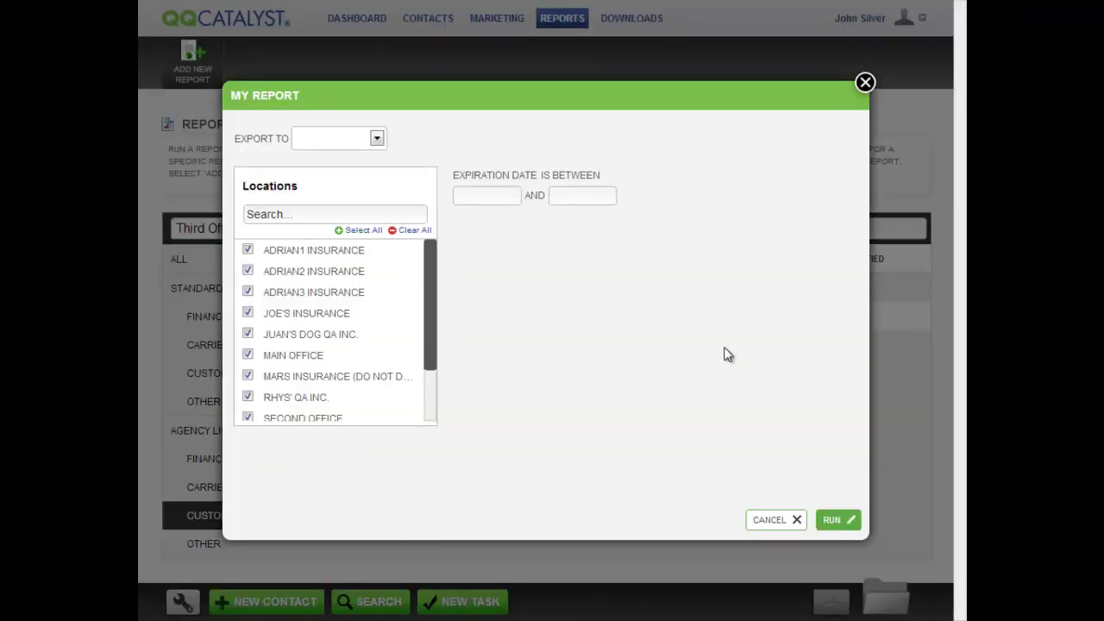
{"action": "left_click", "coordinate": [377, 139]}
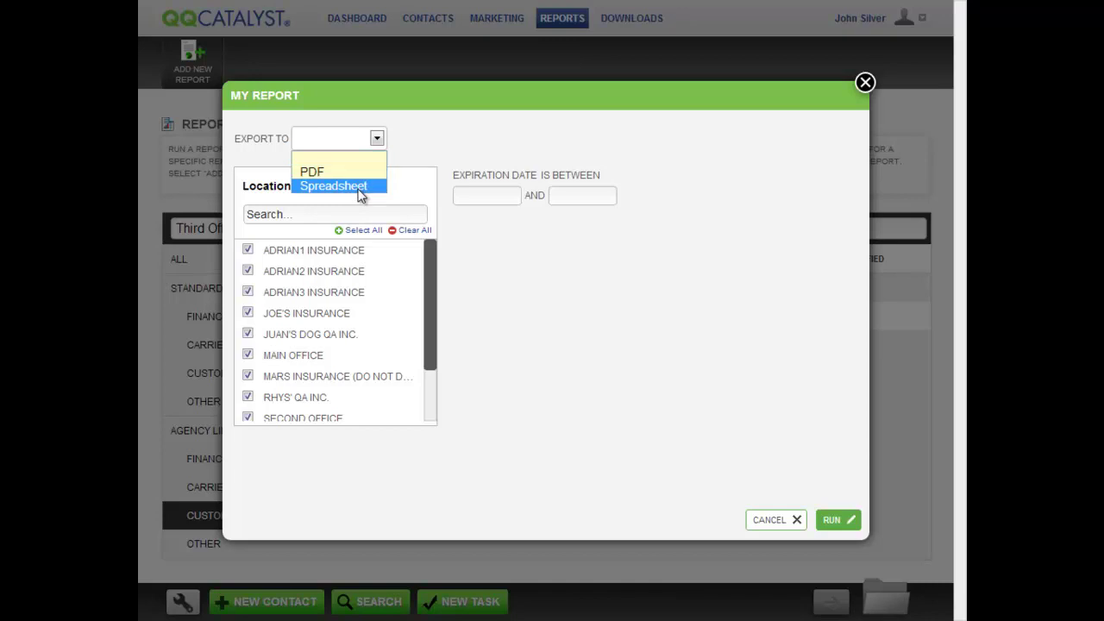
{"action": "left_click", "coordinate": [356, 172]}
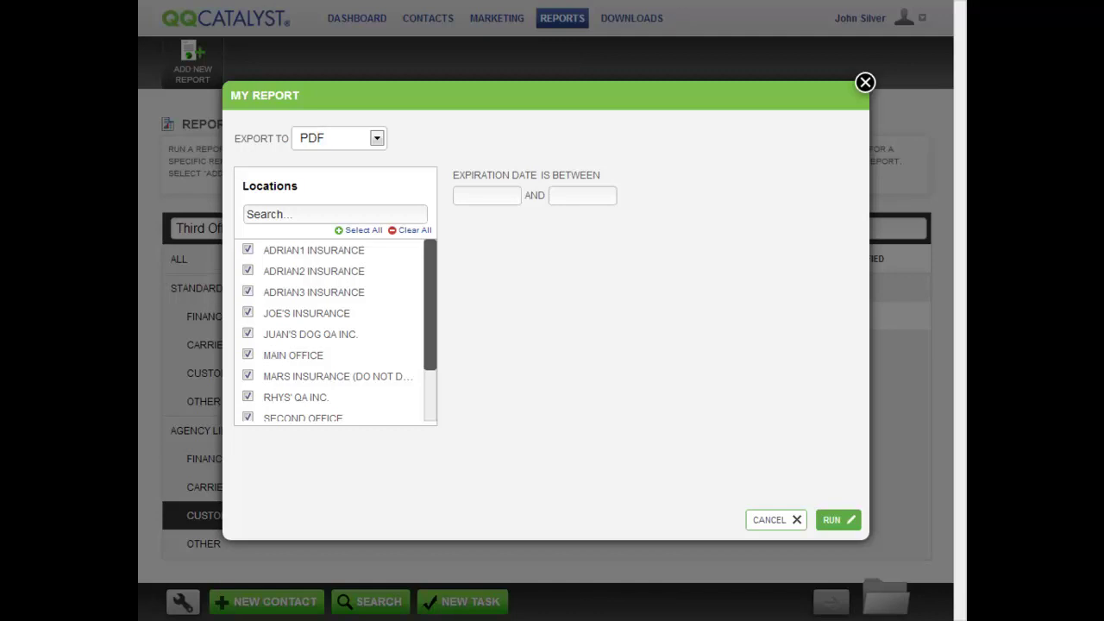
- Set the expiration date range from 01/01/2012 to 10/29/2012 and run the report
{"action": "left_click", "coordinate": [483, 196]}
{"action": "left_click", "coordinate": [534, 221]}
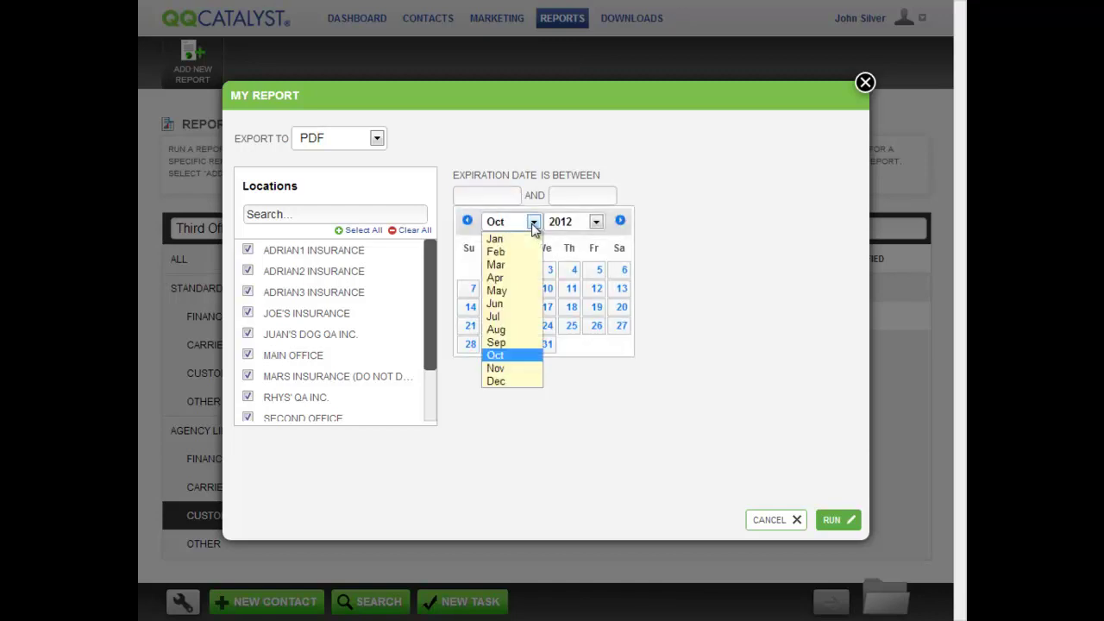
{"action": "left_click", "coordinate": [522, 238]}
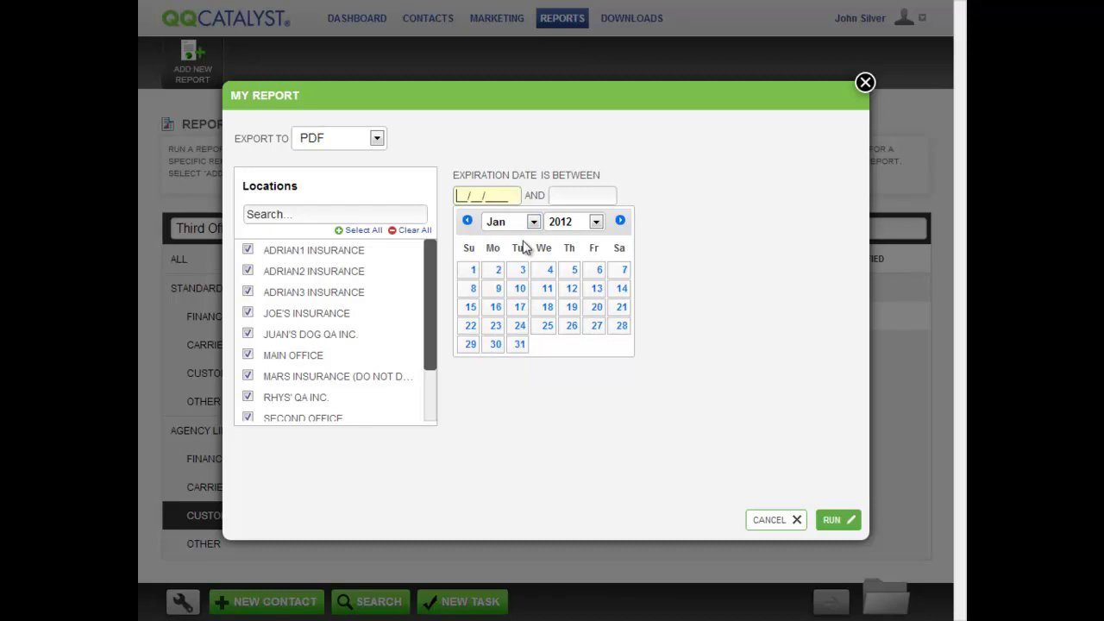
{"action": "left_click", "coordinate": [472, 272]}
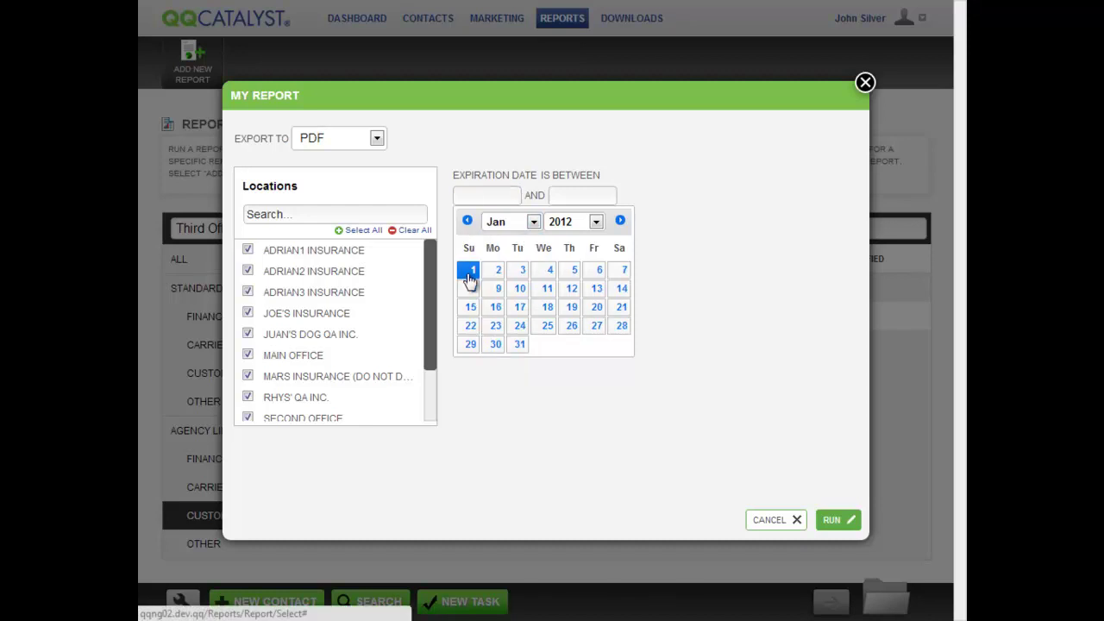
{"action": "left_click", "coordinate": [562, 196]}
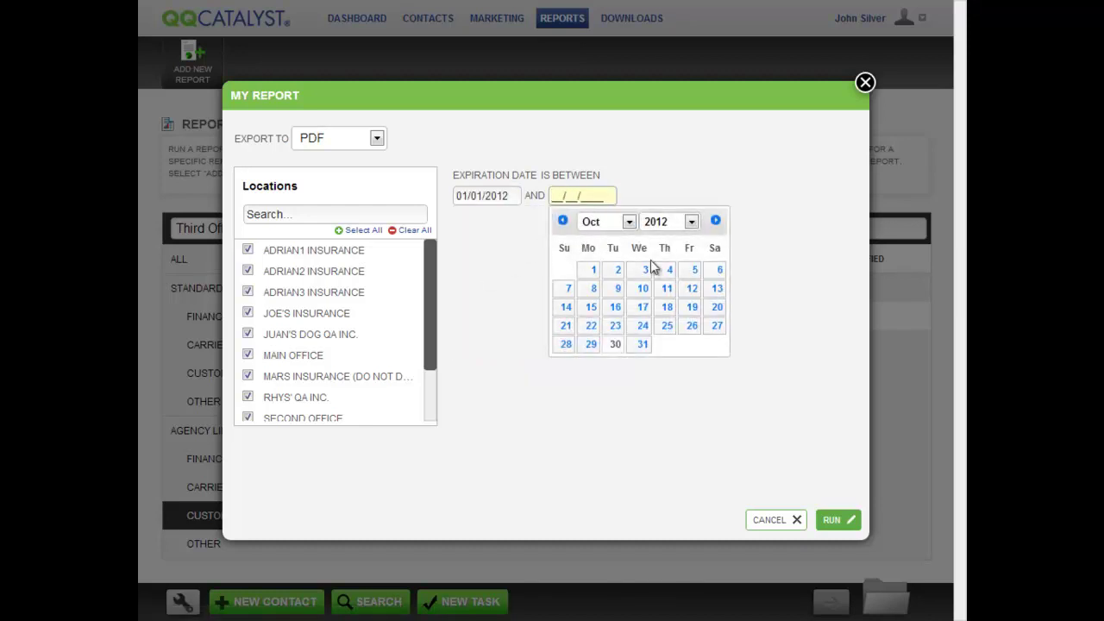
{"action": "left_click", "coordinate": [591, 345]}
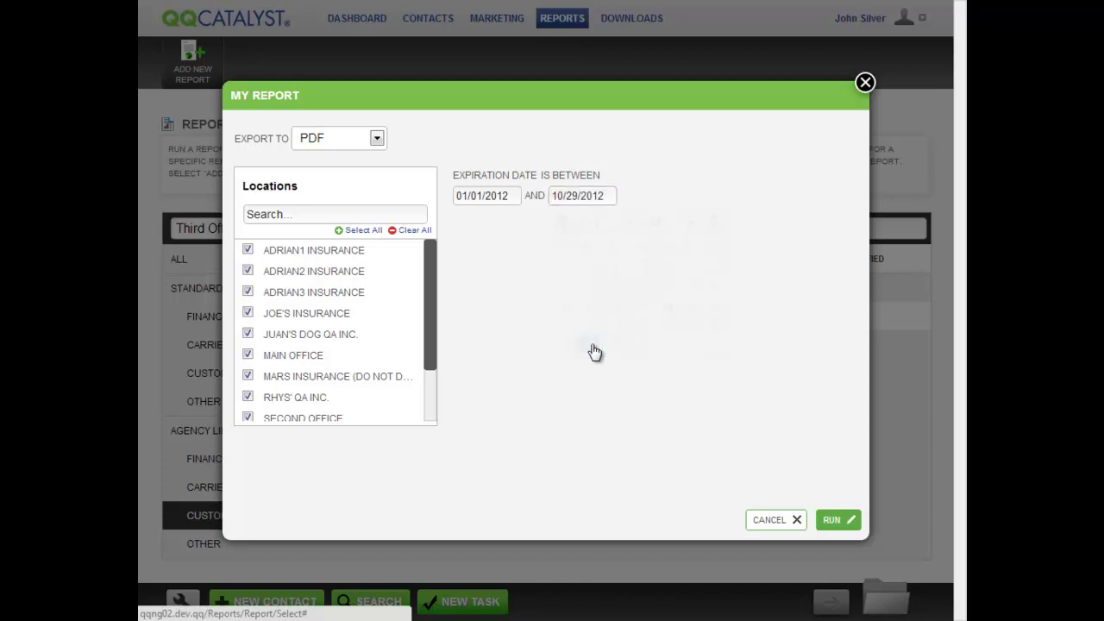
{"action": "left_click", "coordinate": [835, 520]}
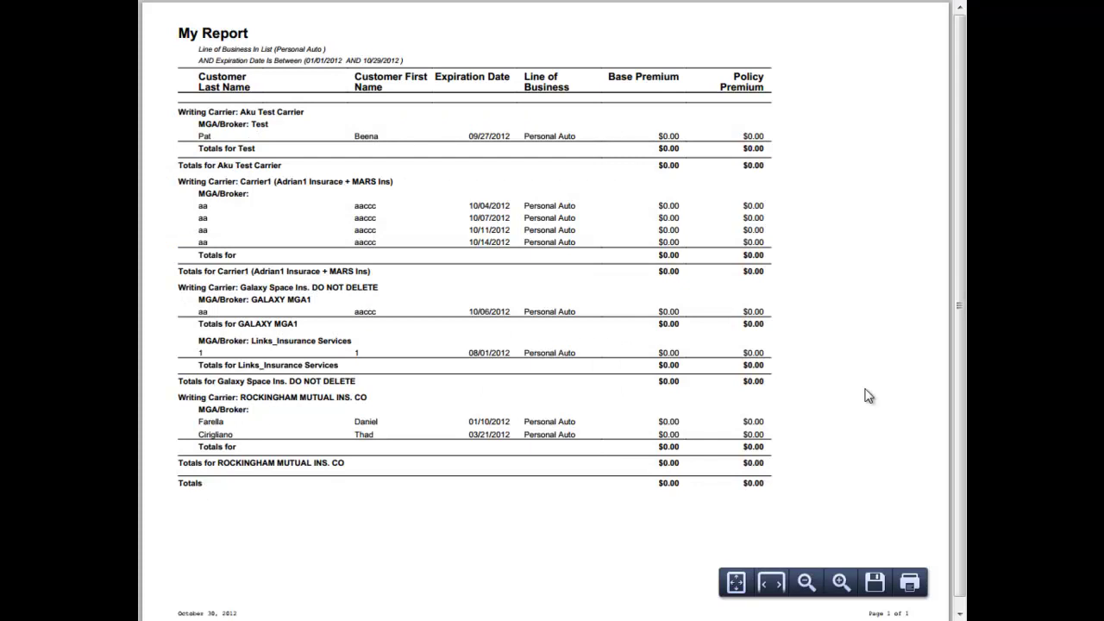